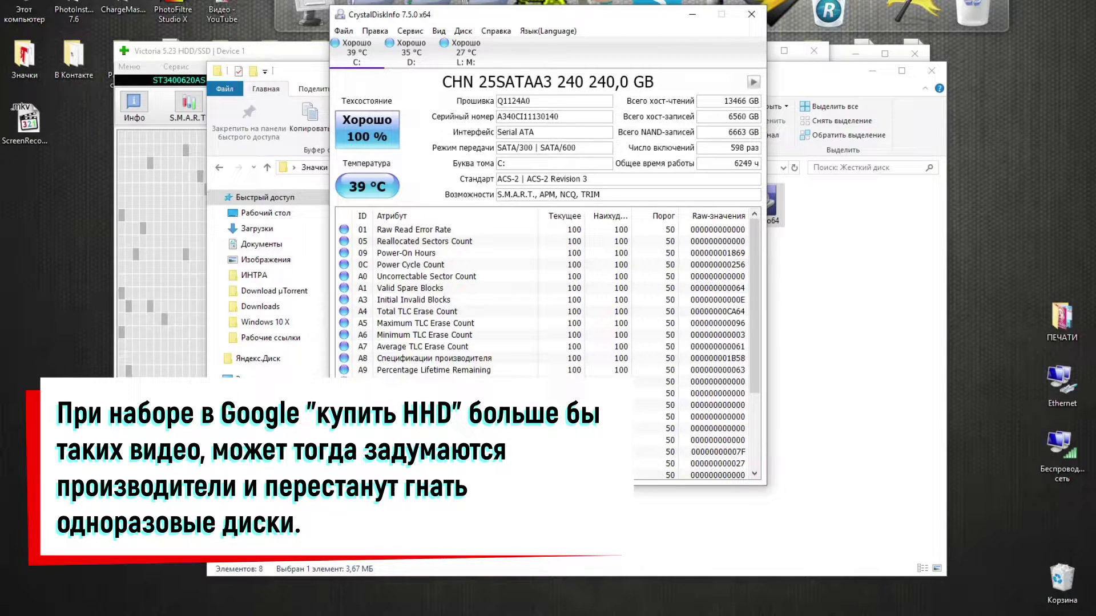
Step: Compare the health and S.M.A.R.T. data of the ST3400620AS drive (D:) and the SAMSUNG HD501LJ drive (L: M:)
left_click(411, 52)
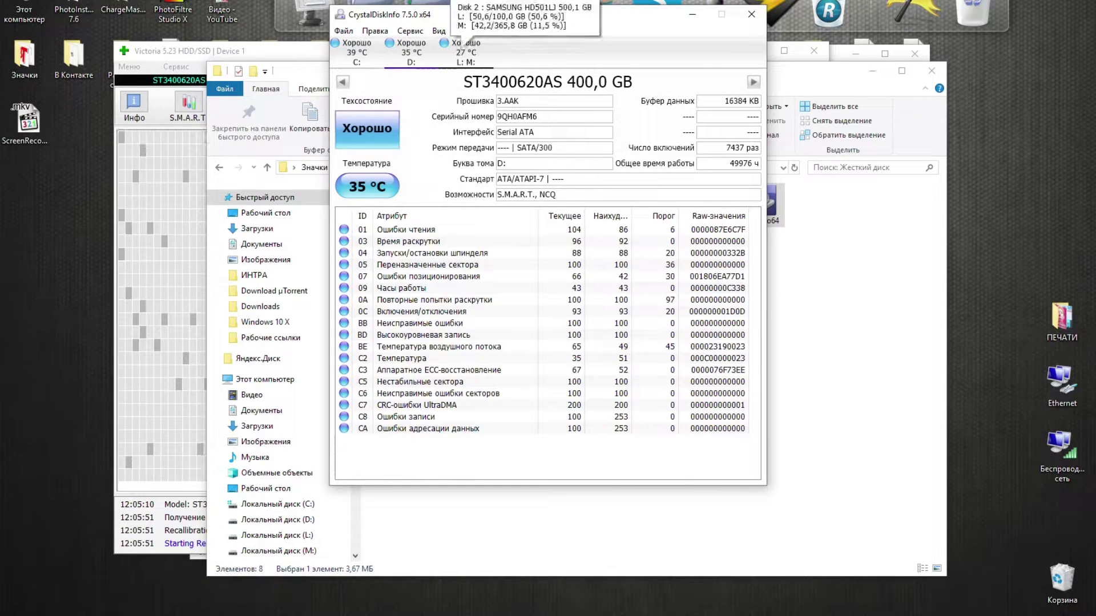
left_click(461, 43)
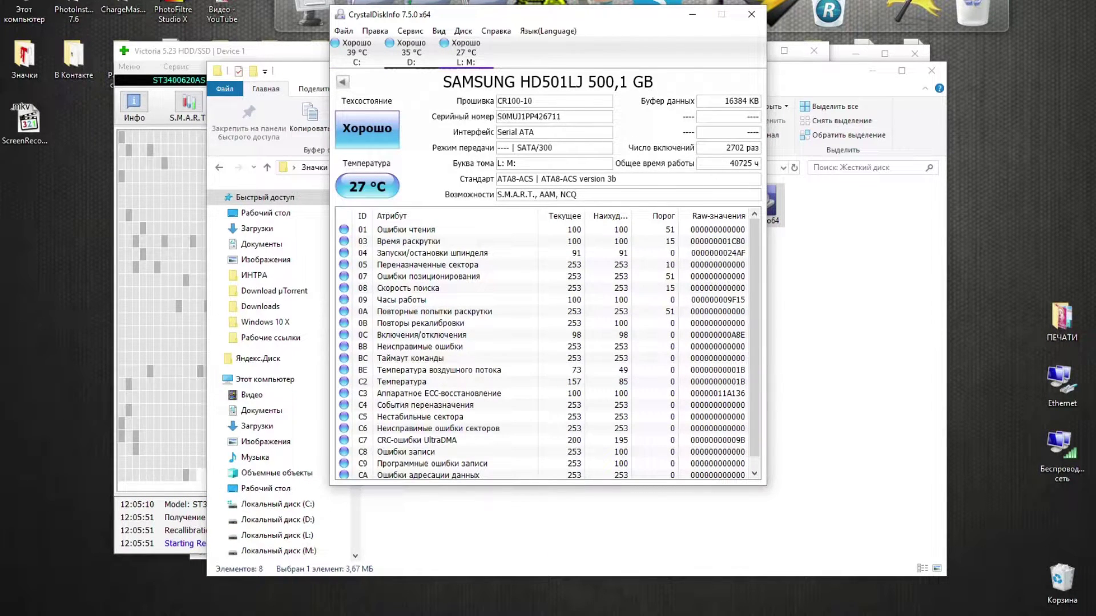
left_click(411, 52)
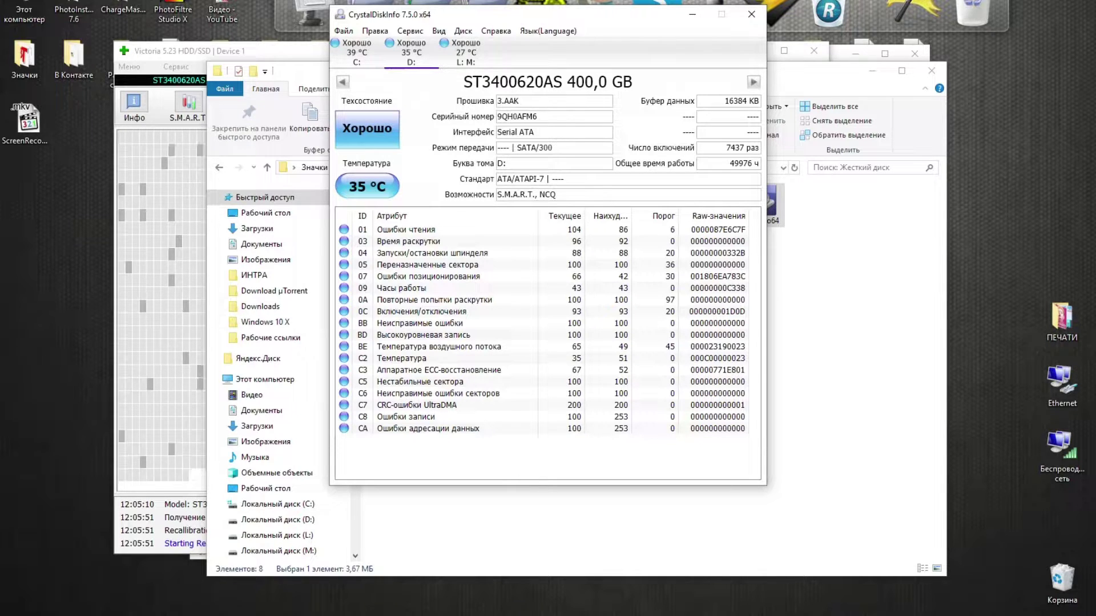
left_click(465, 52)
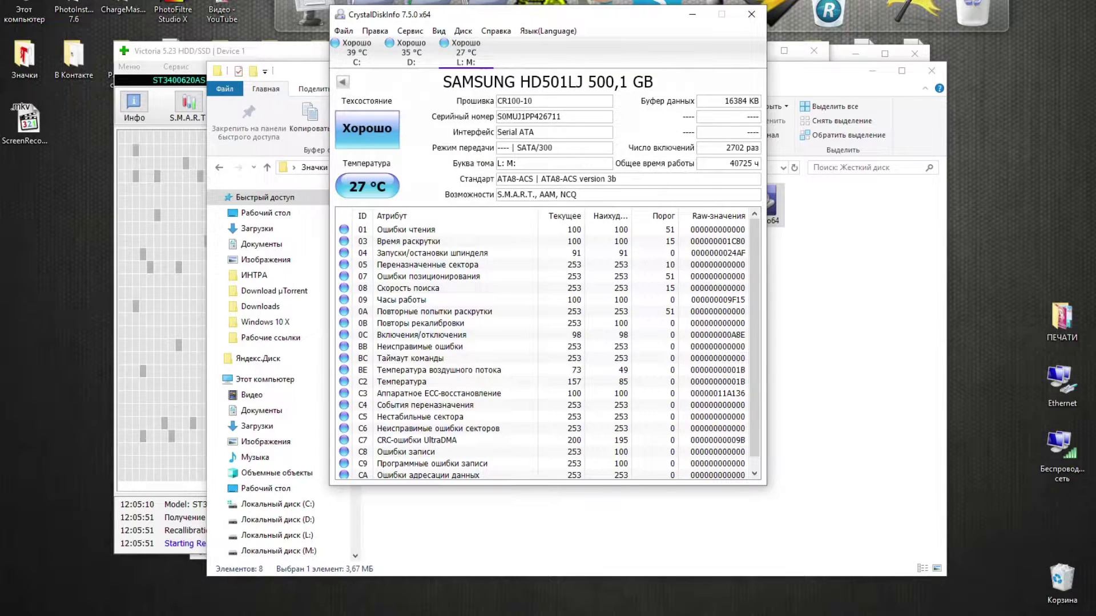
left_click(411, 52)
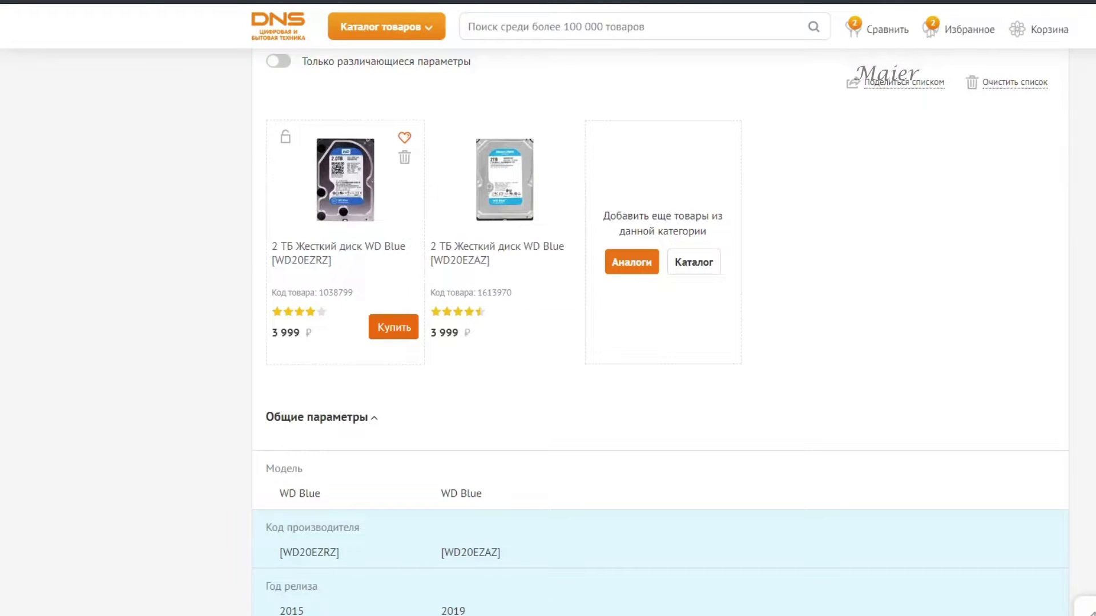
Step: Examine the DNS comparison of the WD20EZRZ and WD20EZAZ drives, covering release year, cache size, spindle speed and performance
scroll(660, 331, "down", 6)
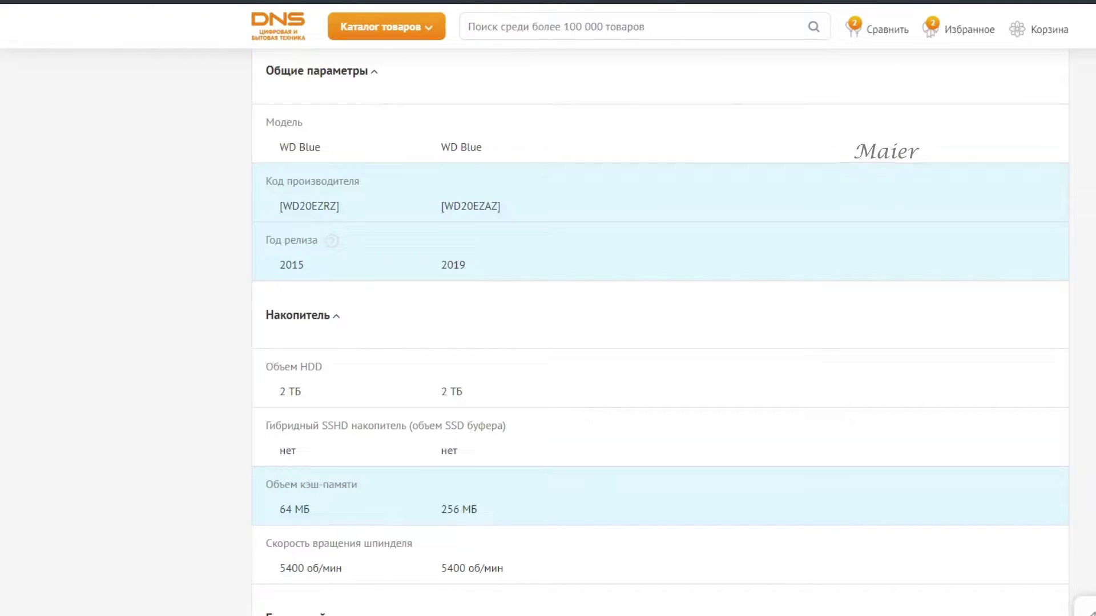
scroll(660, 331, "down", 6)
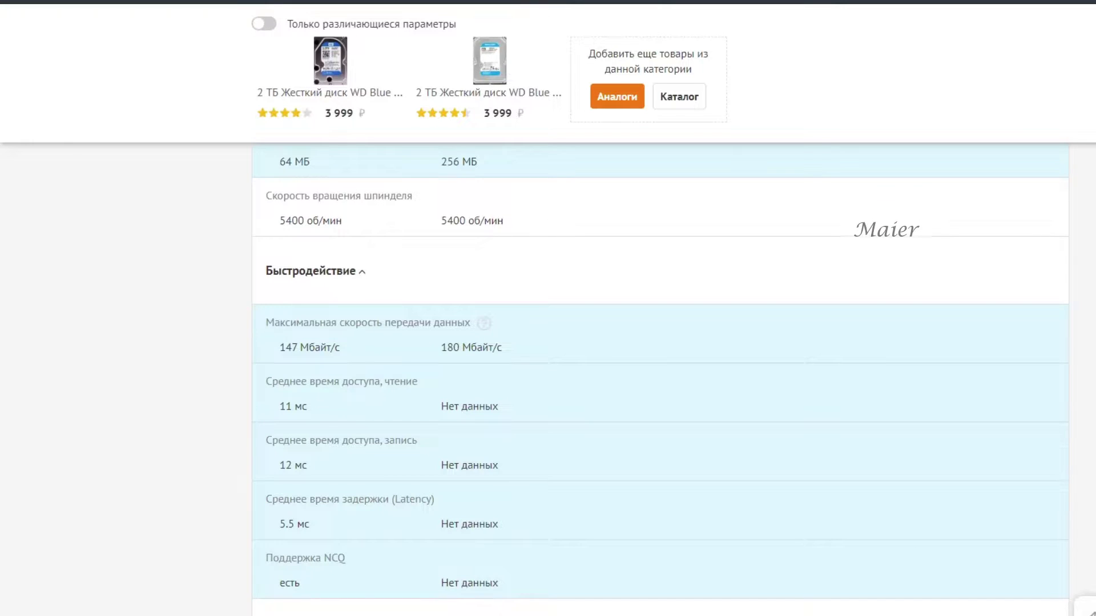
scroll(660, 371, "up", 2)
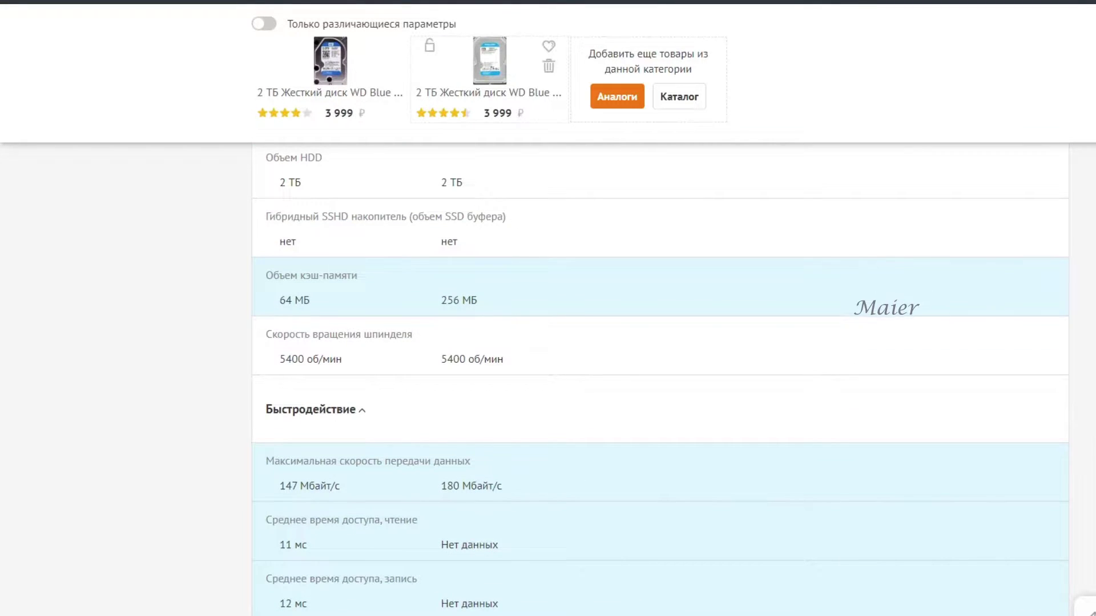
scroll(399, 365, "up", 4)
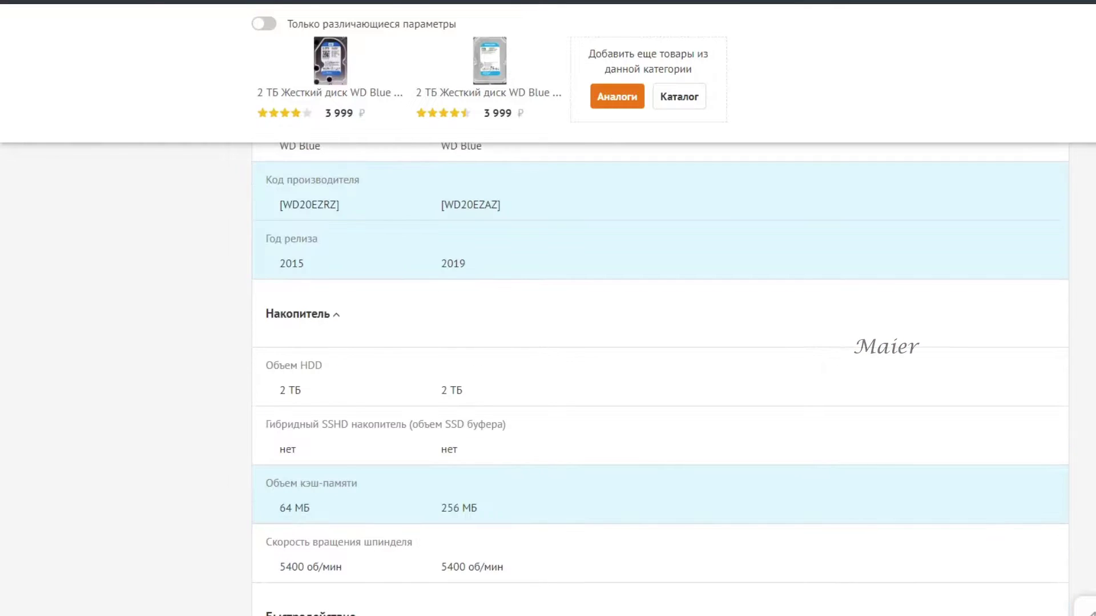
scroll(399, 365, "up", 6)
scroll(659, 329, "down", 10)
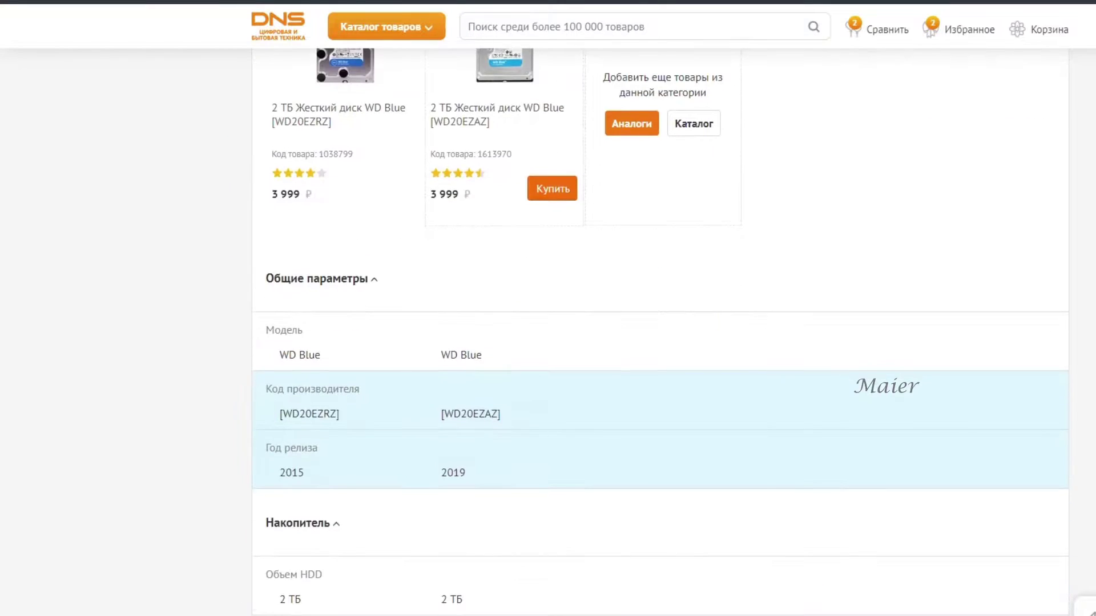
scroll(659, 376, "down", 7)
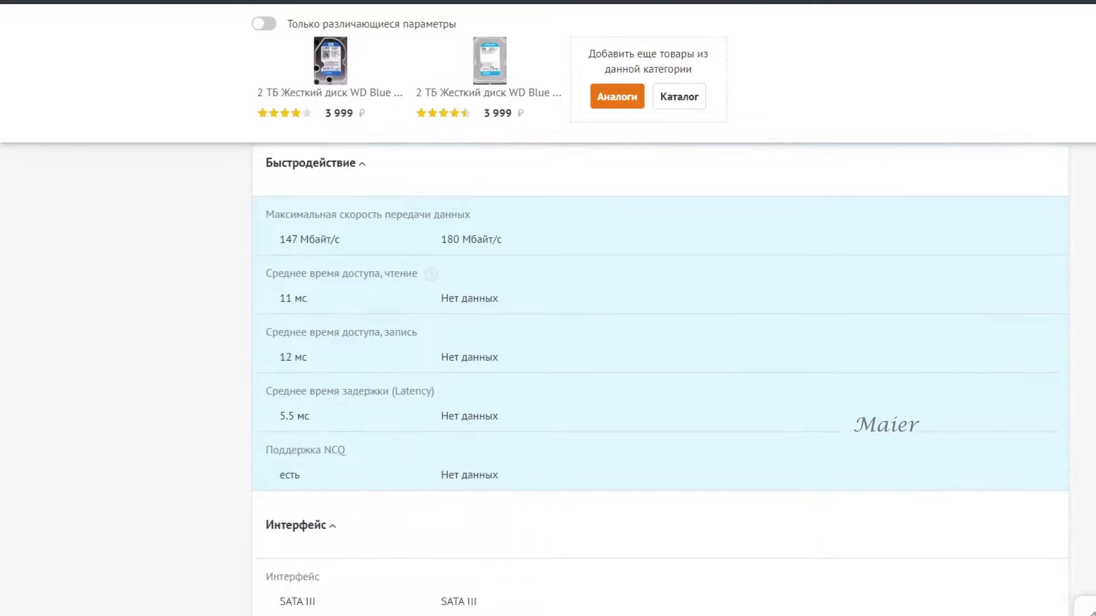
scroll(660, 376, "up", 8)
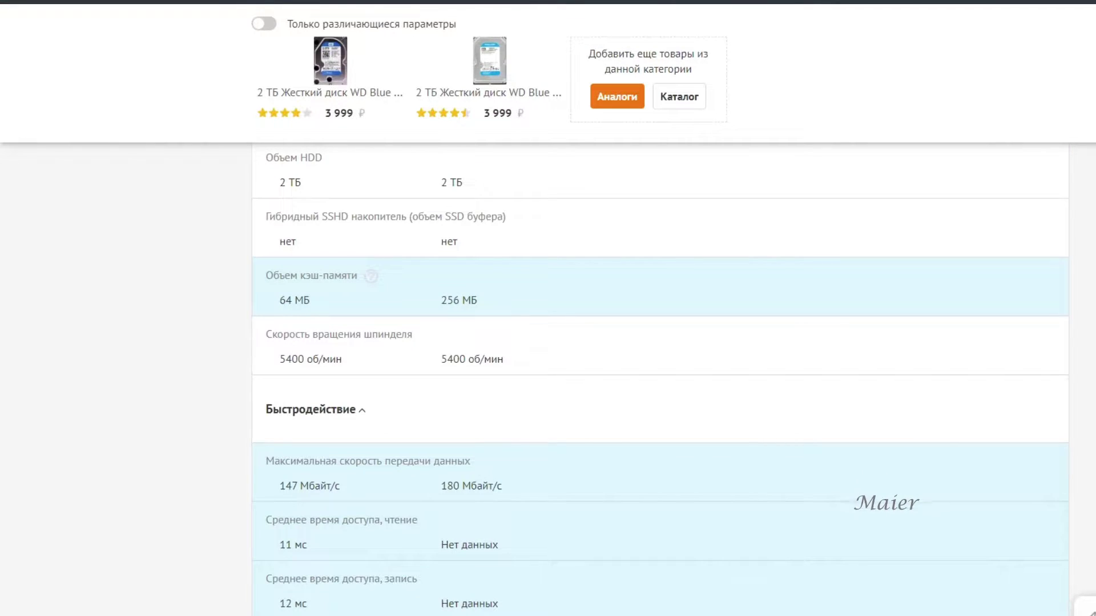
mouse_move(490, 61)
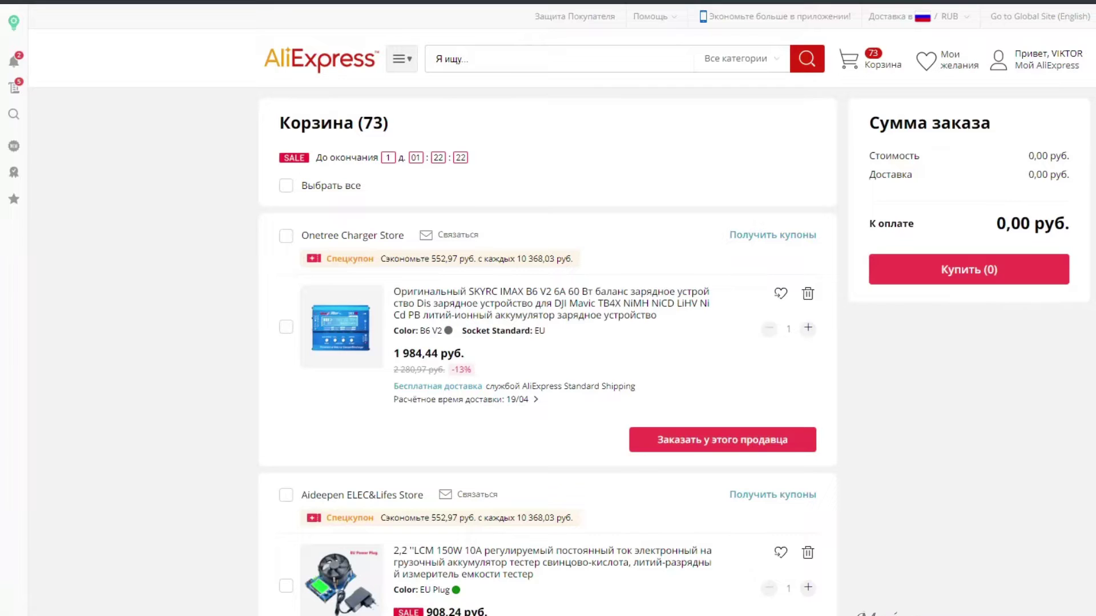
Step: Look through the AliExpress cart for the WD 1 TB surveillance hard drive and the other saved items
scroll(548, 308, "down", 15)
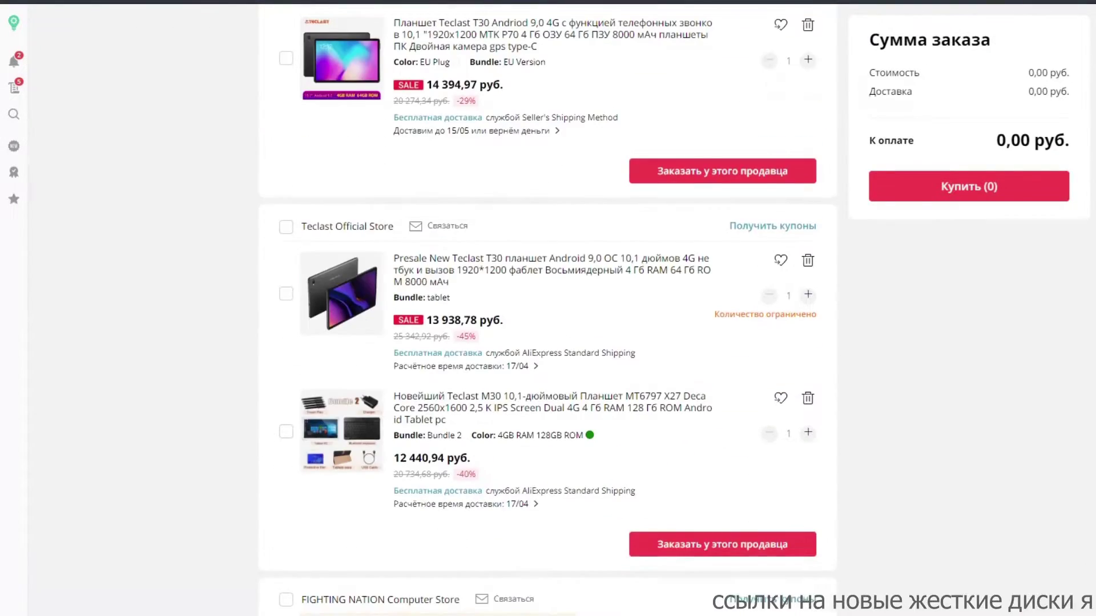
scroll(548, 308, "down", 3)
scroll(548, 308, "up", 2)
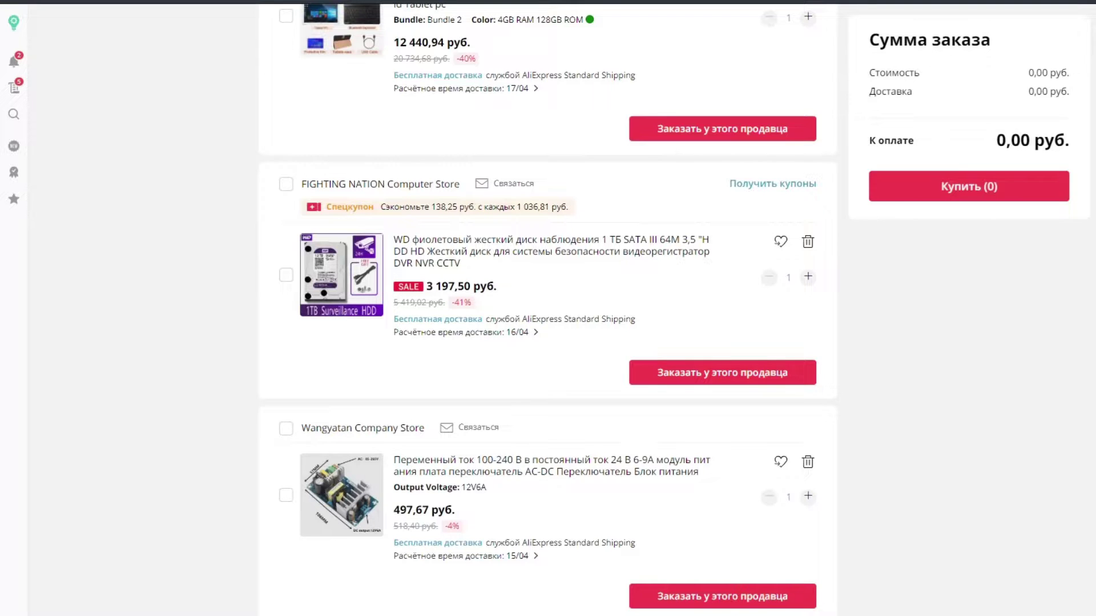
scroll(547, 308, "down", 5)
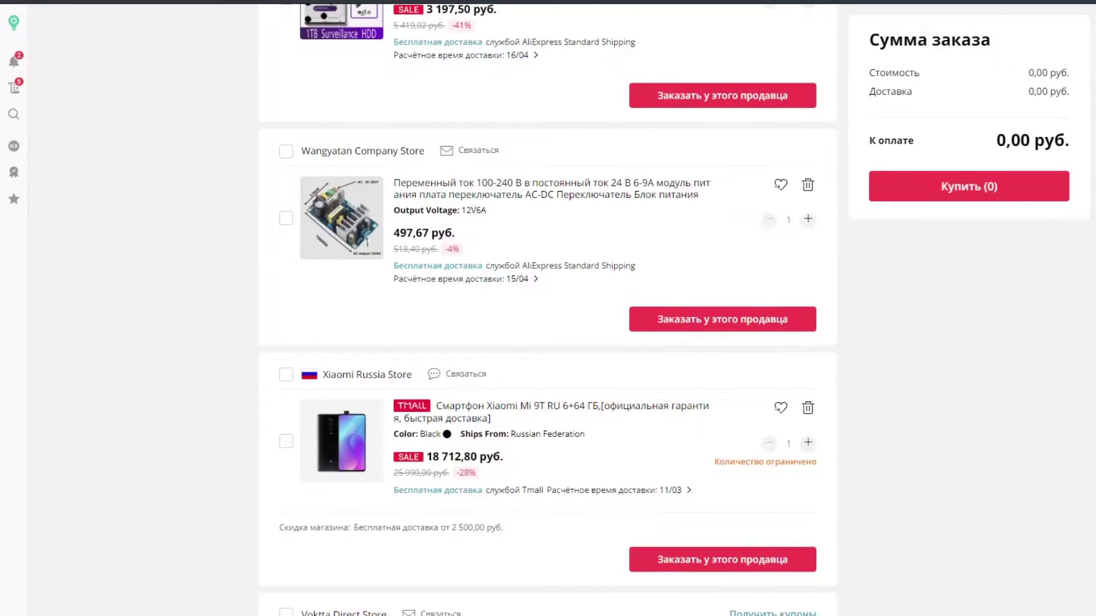
scroll(548, 308, "down", 18)
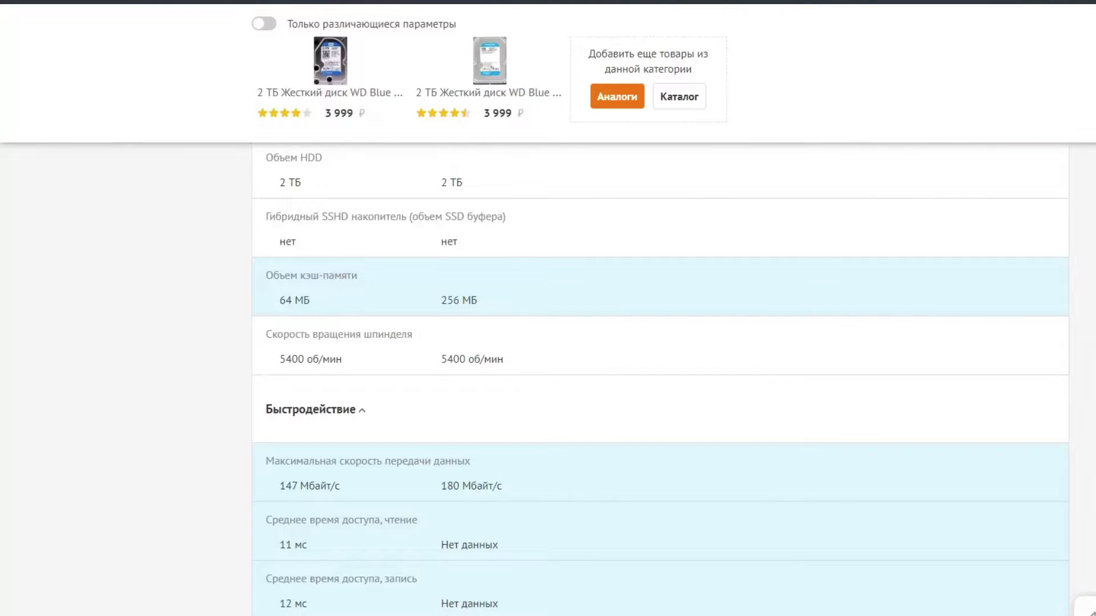
Step: Switch to File Explorer, view the contents of local disk (D:) and return to the This PC overview
scroll(659, 381, "up", 3)
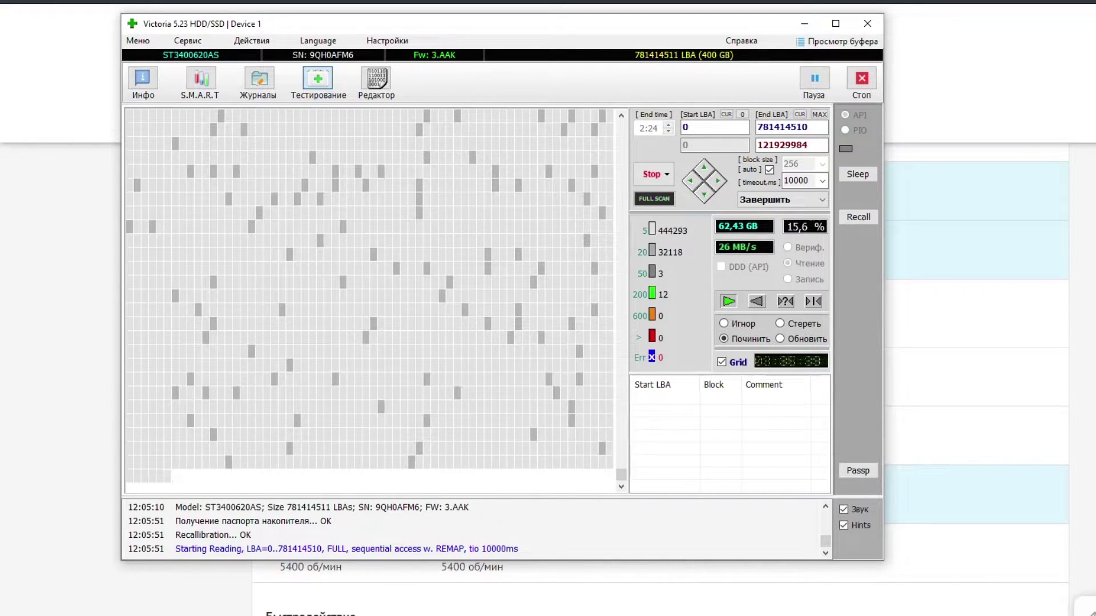
key("alt+Tab")
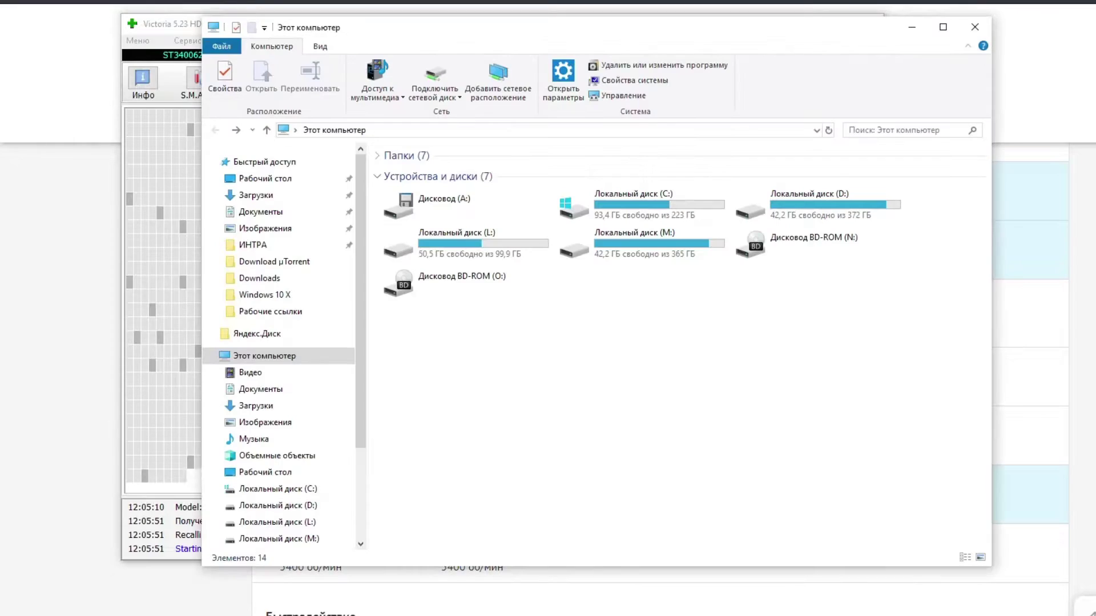
double_click(816, 204)
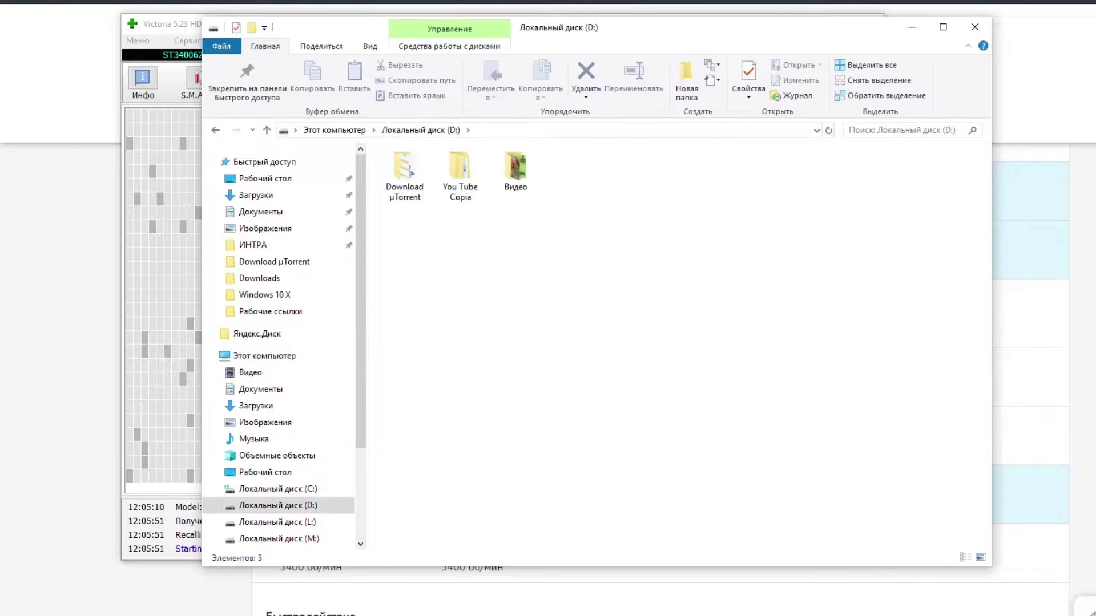
key("alt+Left")
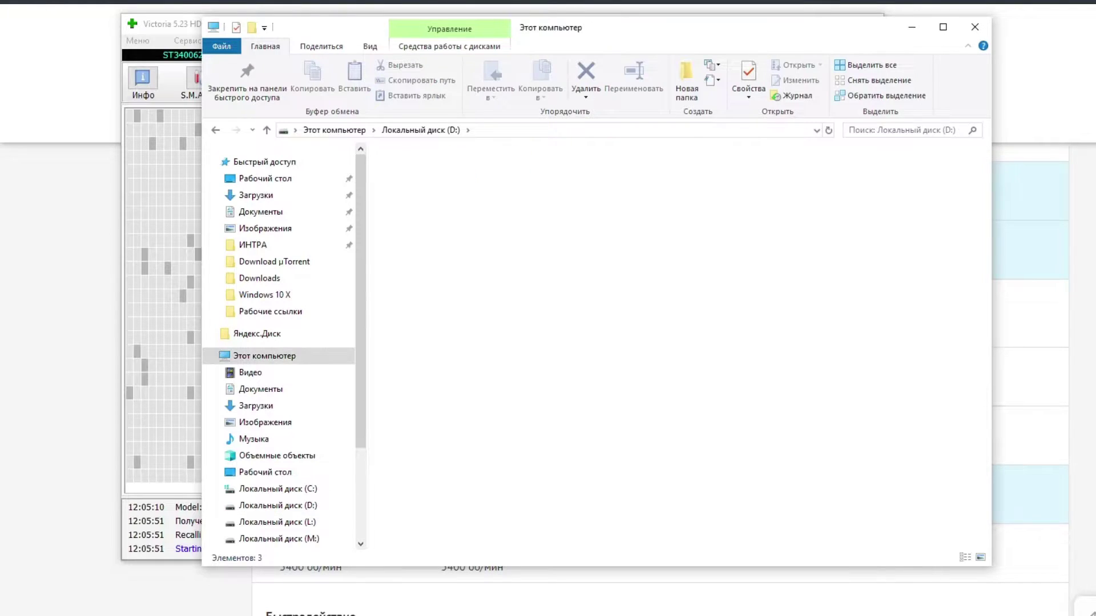
Step: View the contents of local disk (L:) and return to the This PC overview
left_click(465, 243)
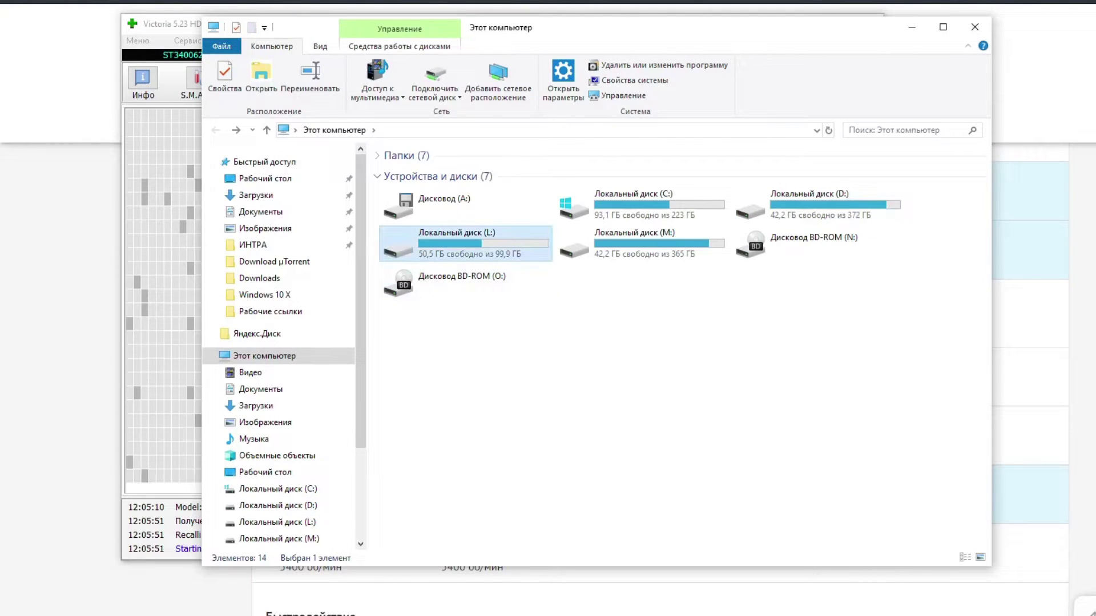
left_click(641, 243)
left_click(465, 244)
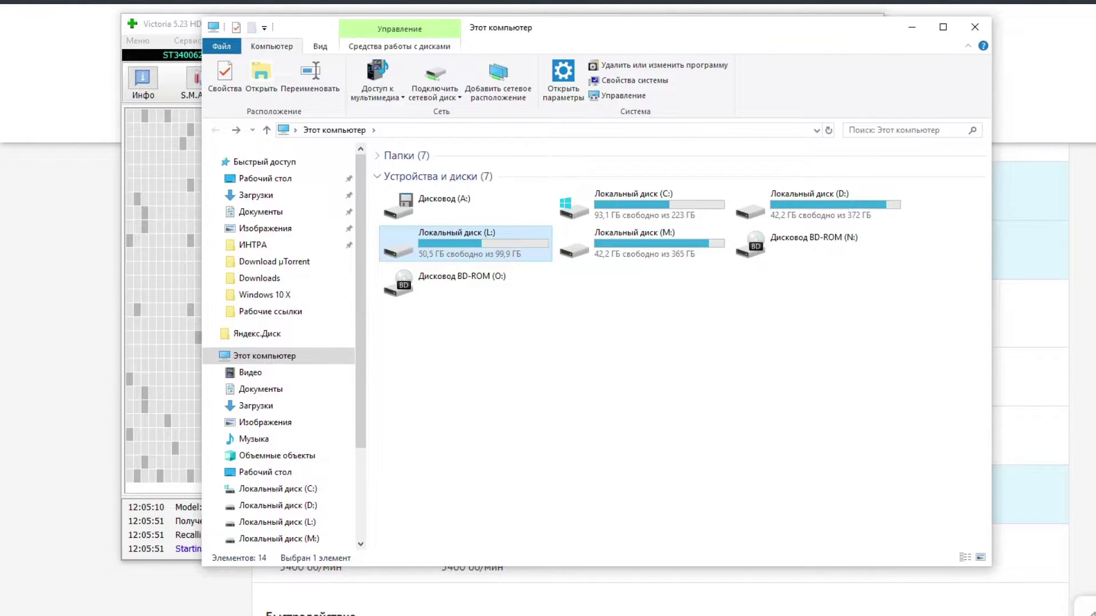
key("Return")
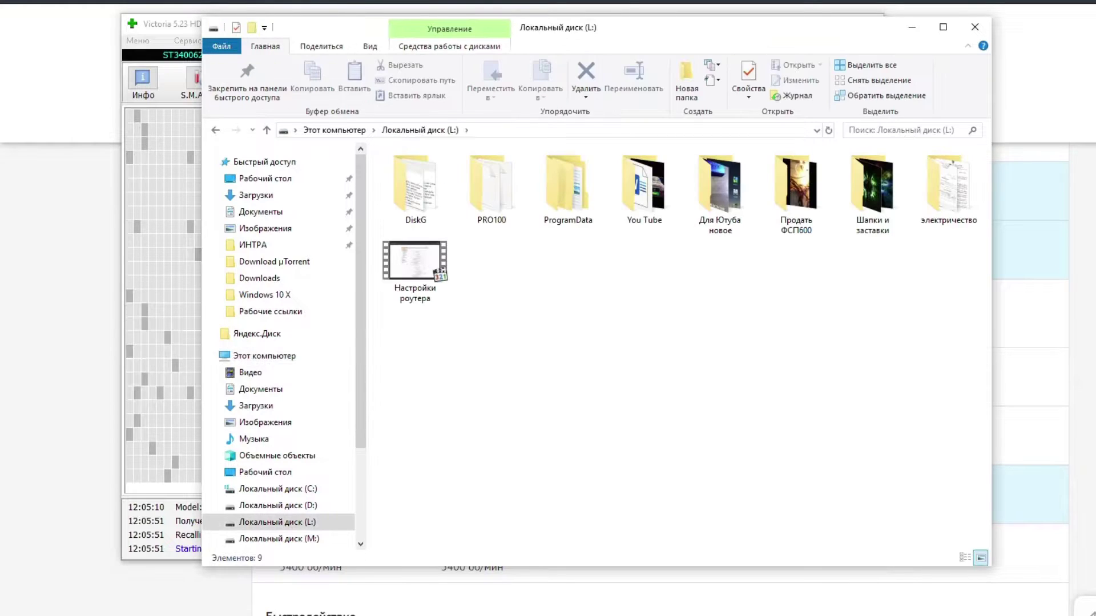
key("alt+Left")
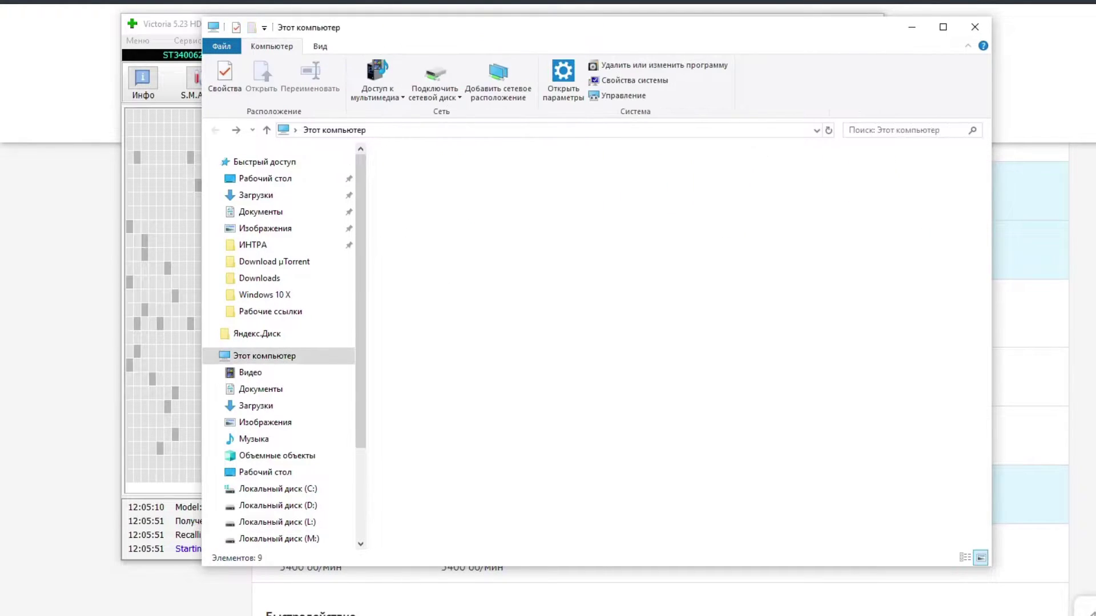
Step: View the folders on local disk (M:) and return to the This PC overview
double_click(642, 244)
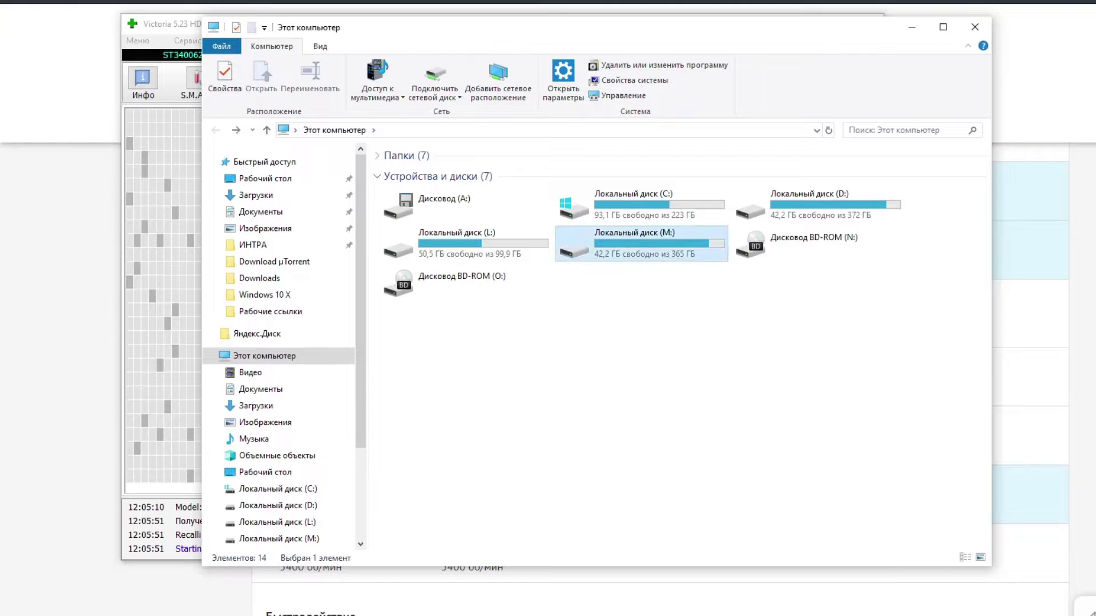
key("s")
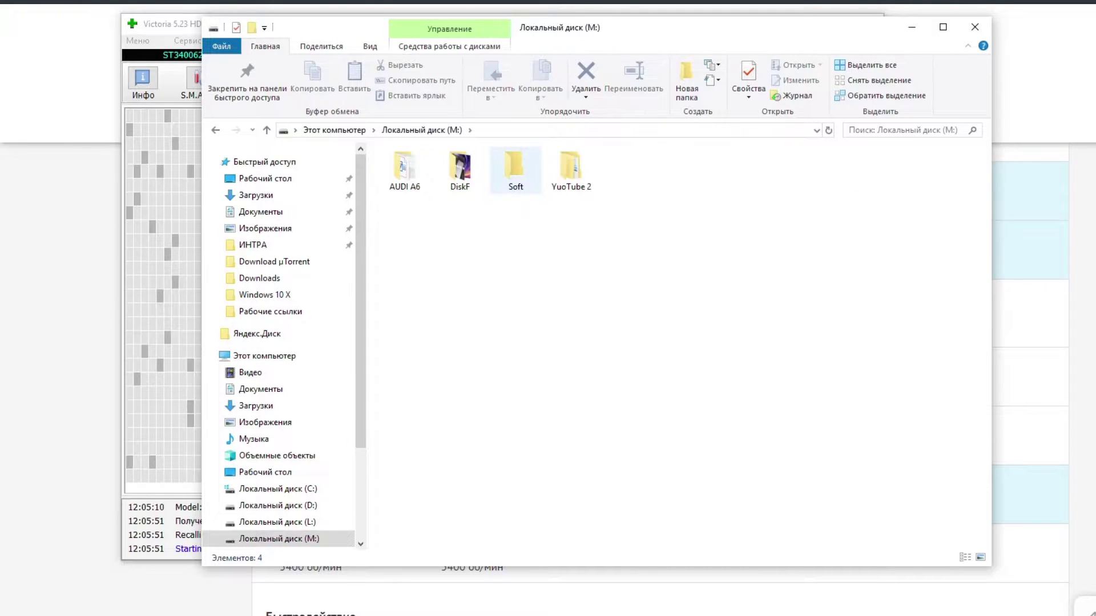
key("Right")
key("Left")
key("Return")
key("alt+Left")
key("alt+Left")
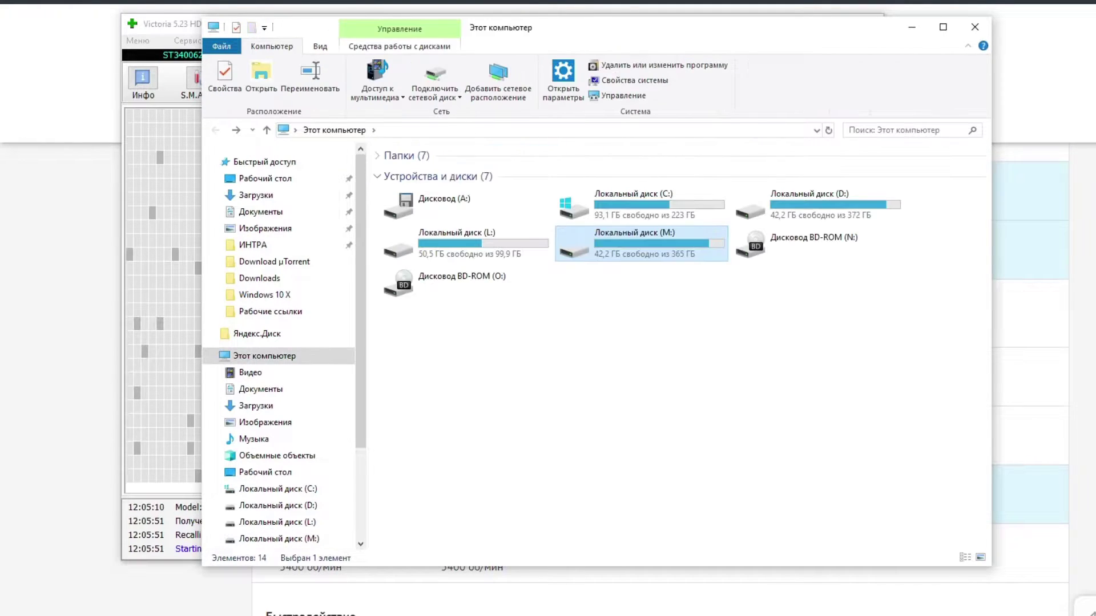
key("Right")
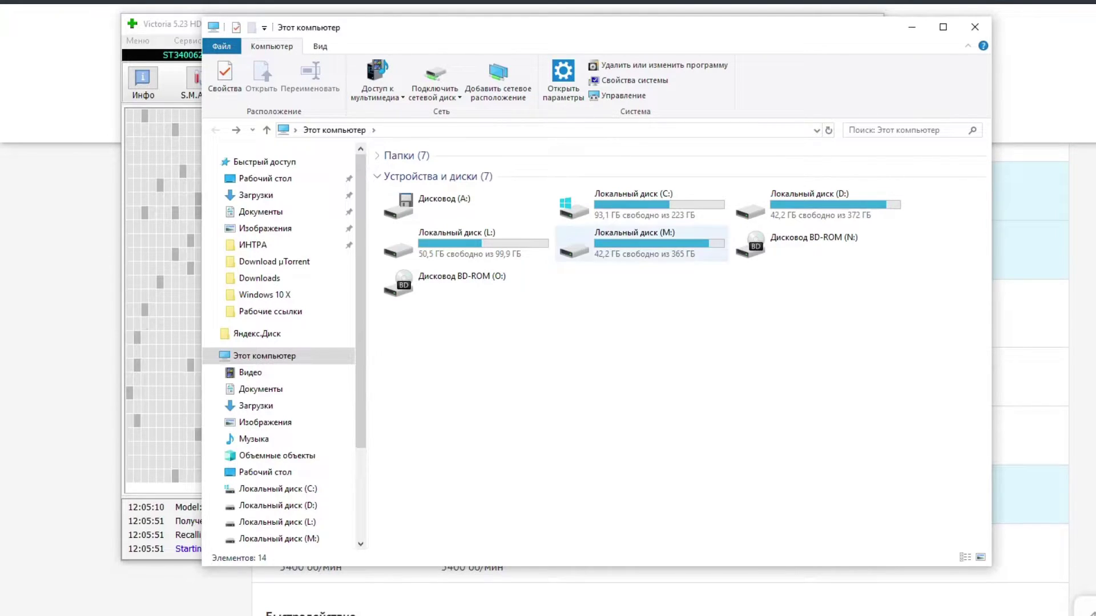
left_click(641, 205)
left_click(641, 297)
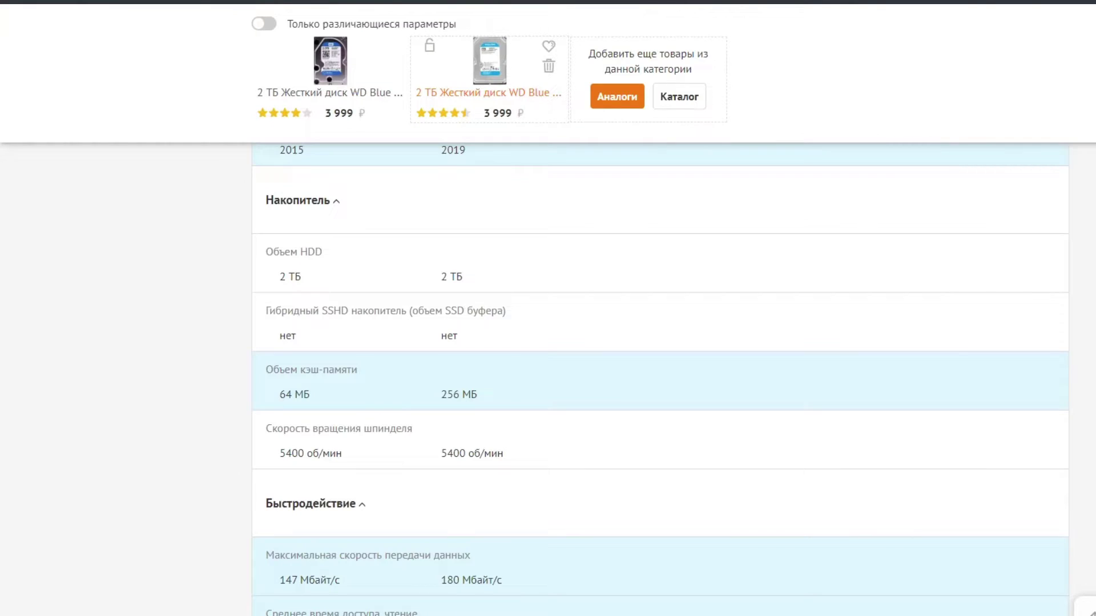
Step: Switch to the DNS comparison, open the WD Blue WD20EZAZ product page and examine its description and main specifications
left_click(487, 92)
scroll(548, 342, "down", 10)
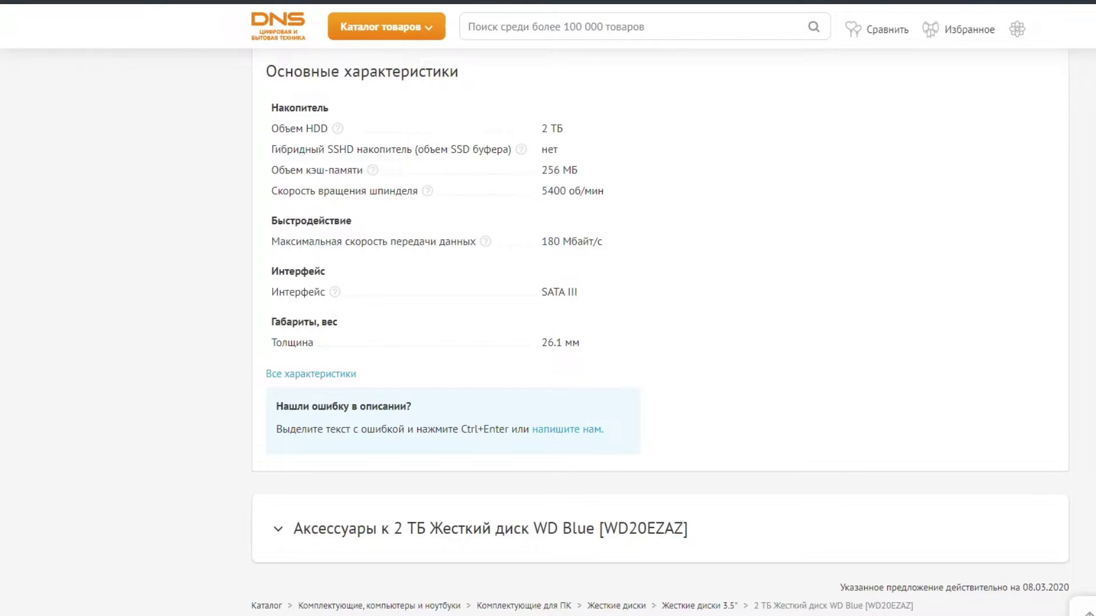
scroll(548, 331, "up", 3)
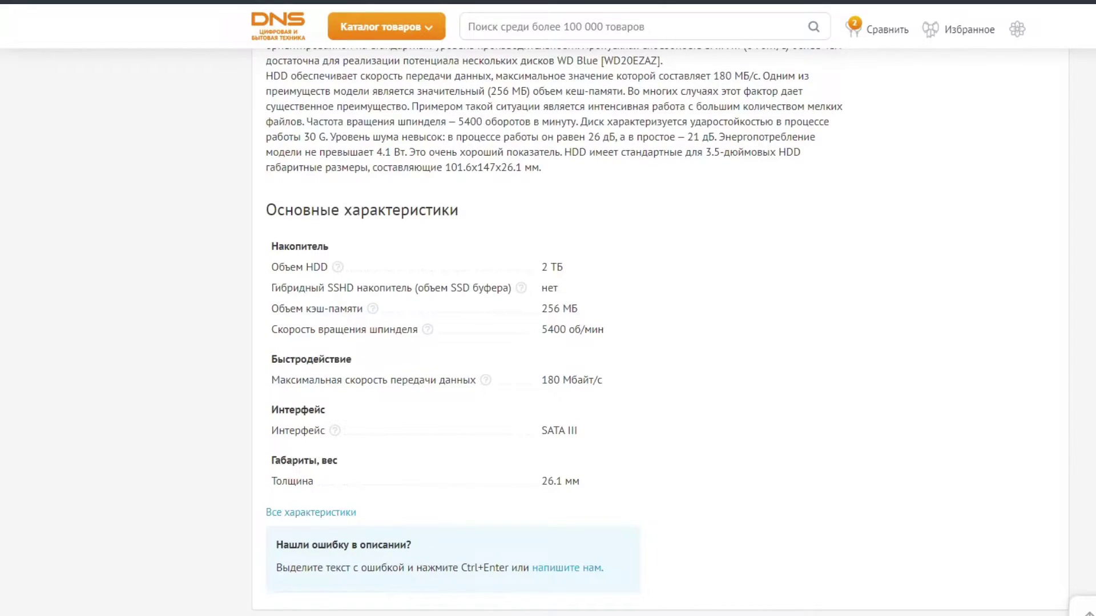
scroll(547, 331, "up", 3)
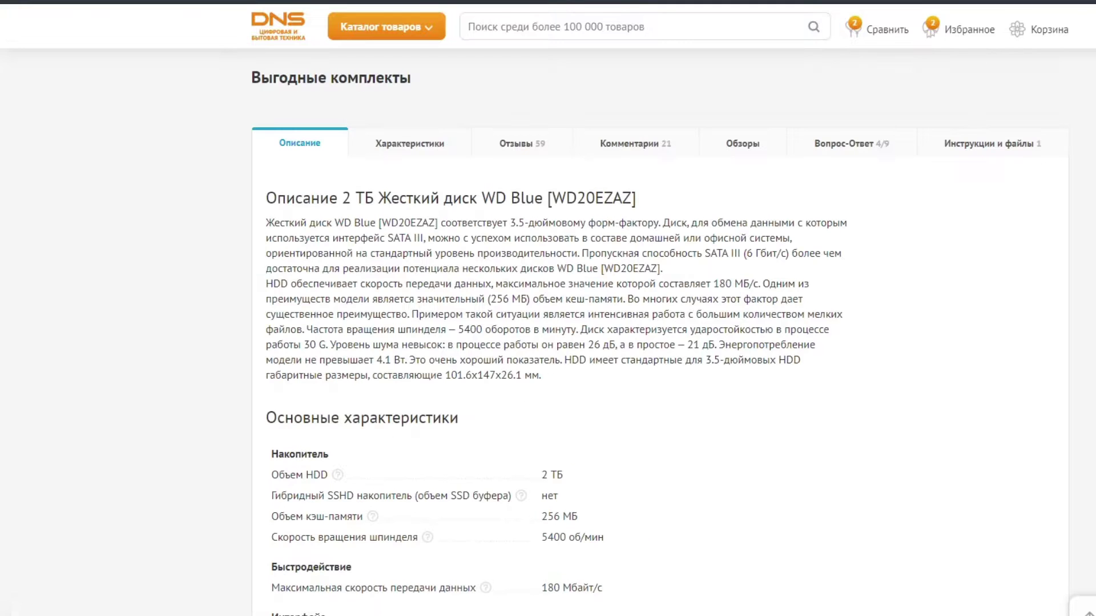
scroll(548, 331, "down", 3)
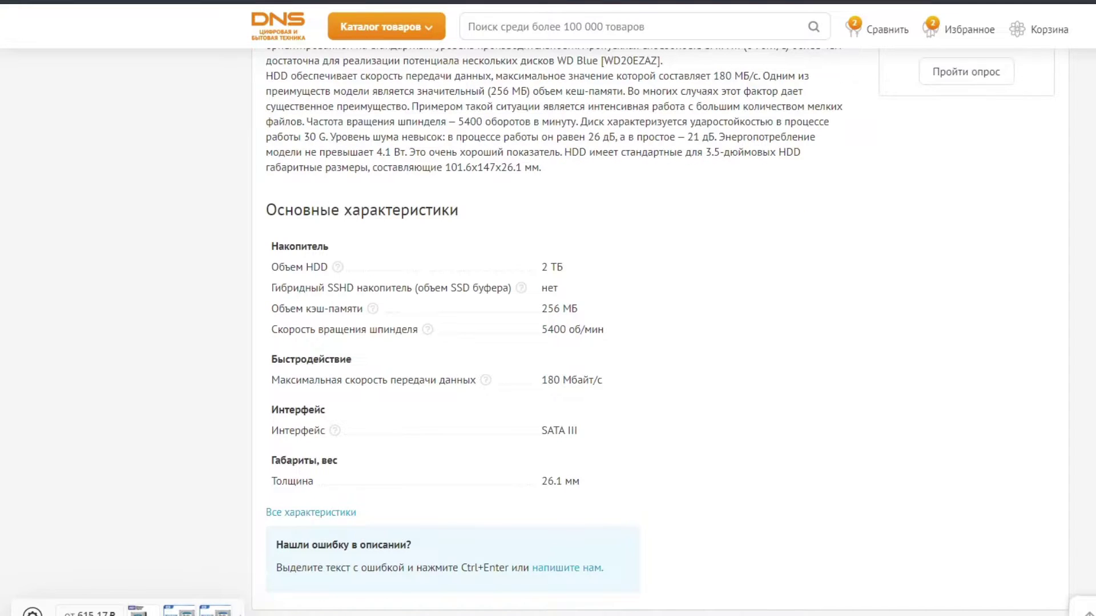
scroll(548, 330, "up", 3)
scroll(548, 331, "down", 2)
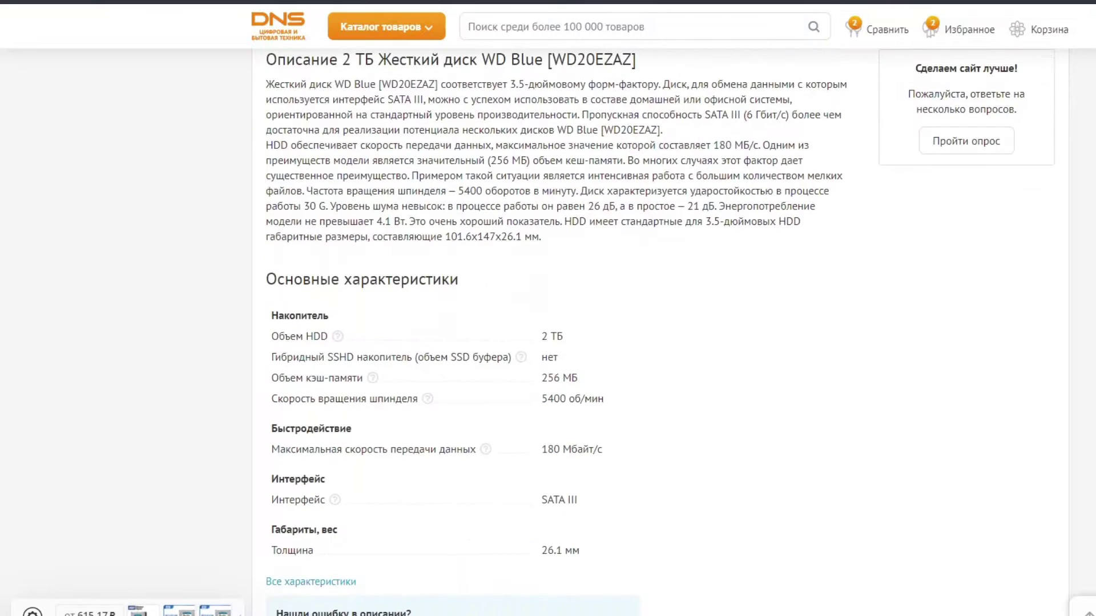
Step: Review the price, availability and bundle offers on the WD Blue WD20EZAZ product page
scroll(548, 331, "up", 8)
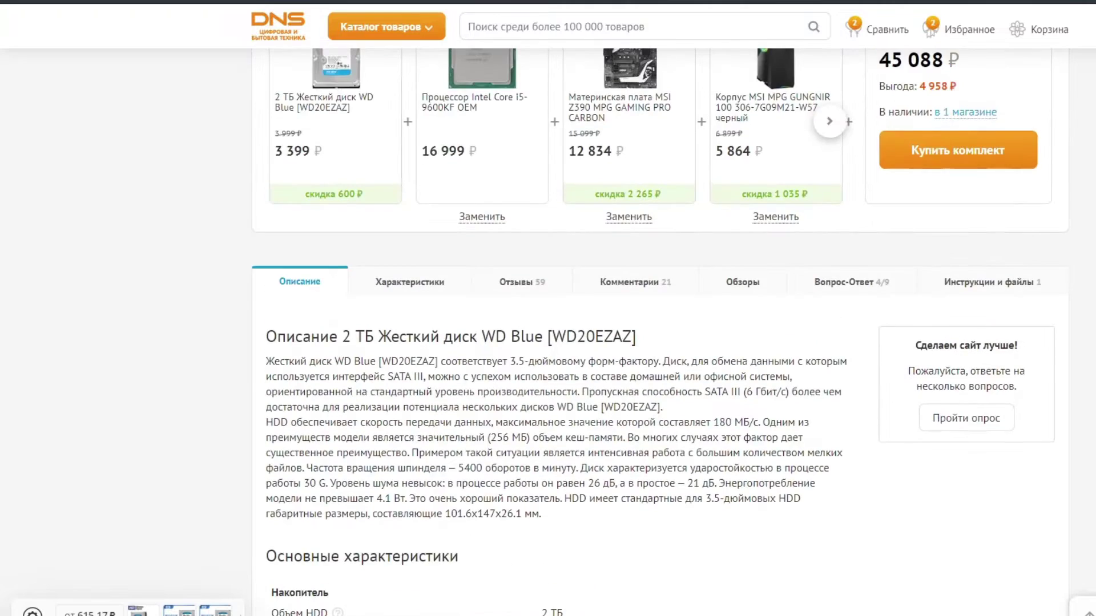
scroll(548, 331, "up", 3)
scroll(625, 434, "up", 3)
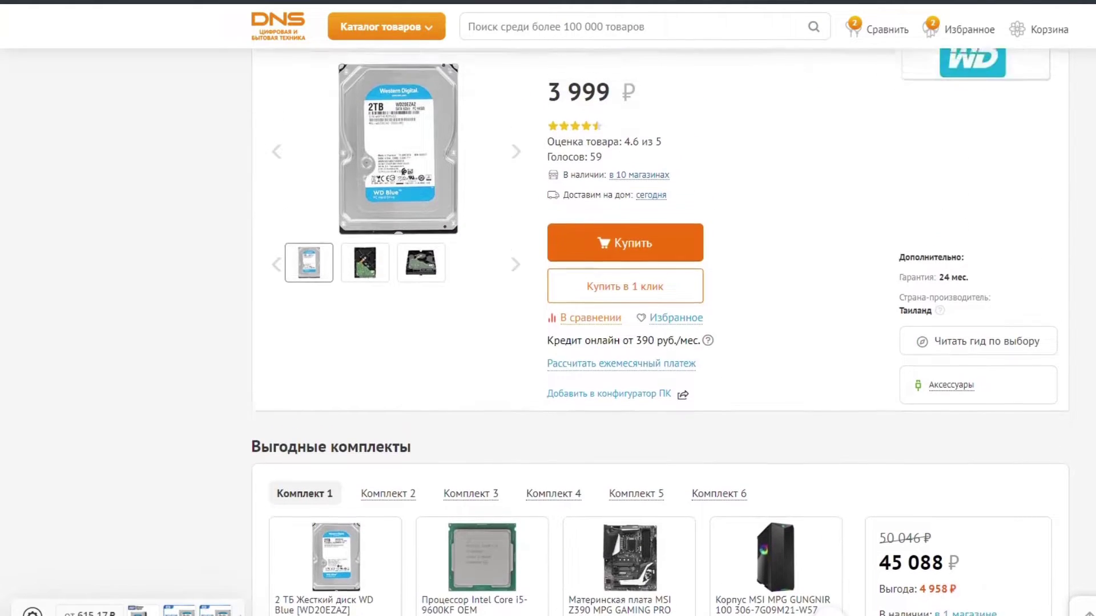
scroll(625, 433, "down", 4)
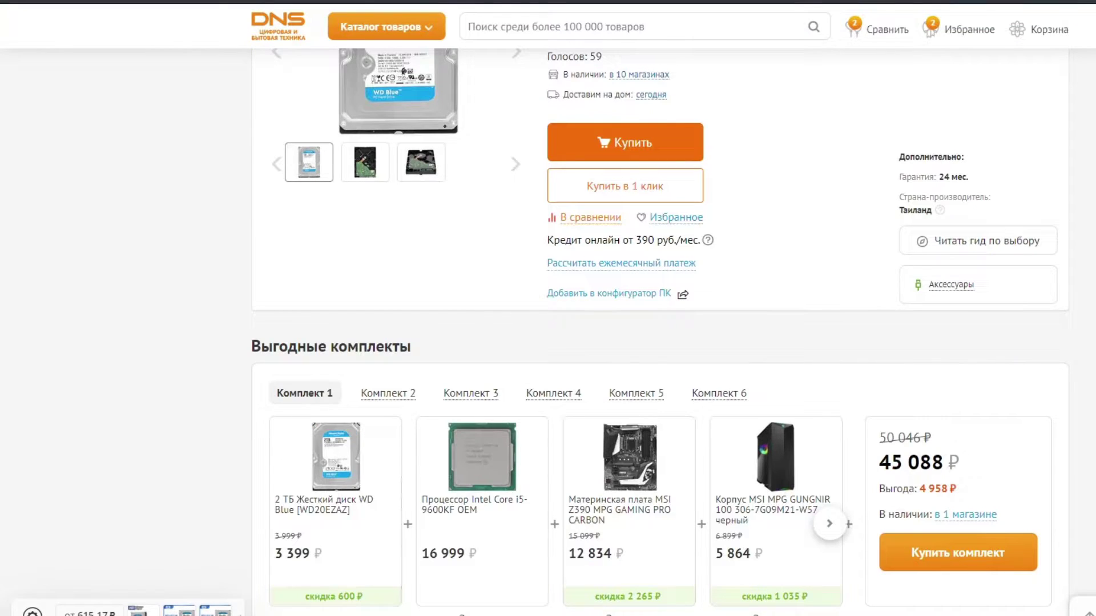
scroll(547, 331, "up", 3)
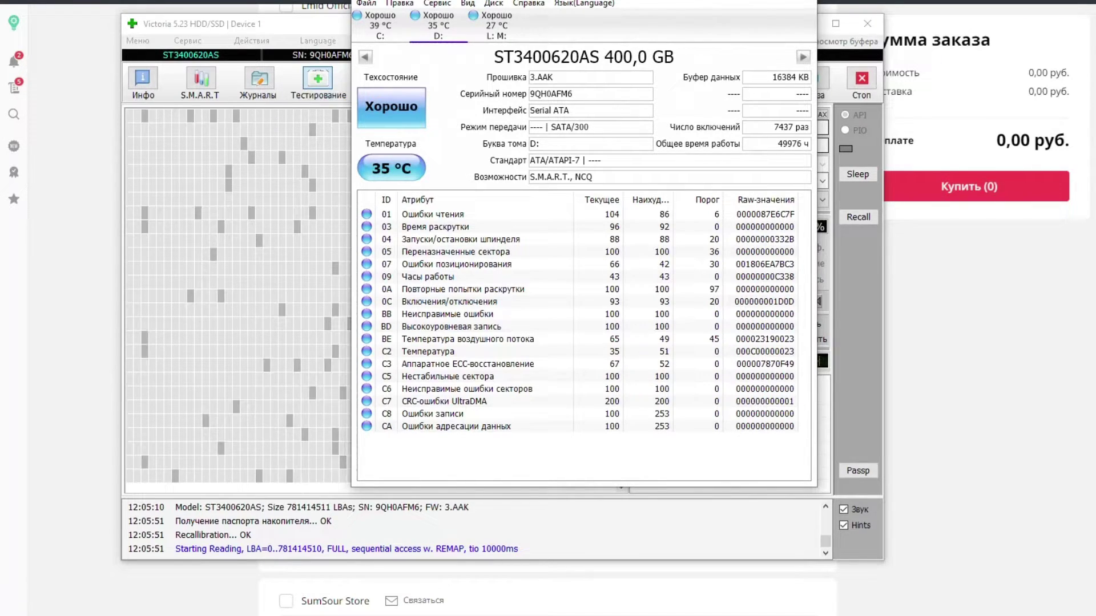
Step: Switch to CrystalDiskInfo, examine the reallocated sectors attribute of the ST3400620AS and Samsung HD501LJ drives, and return to drive D:
left_click(455, 252)
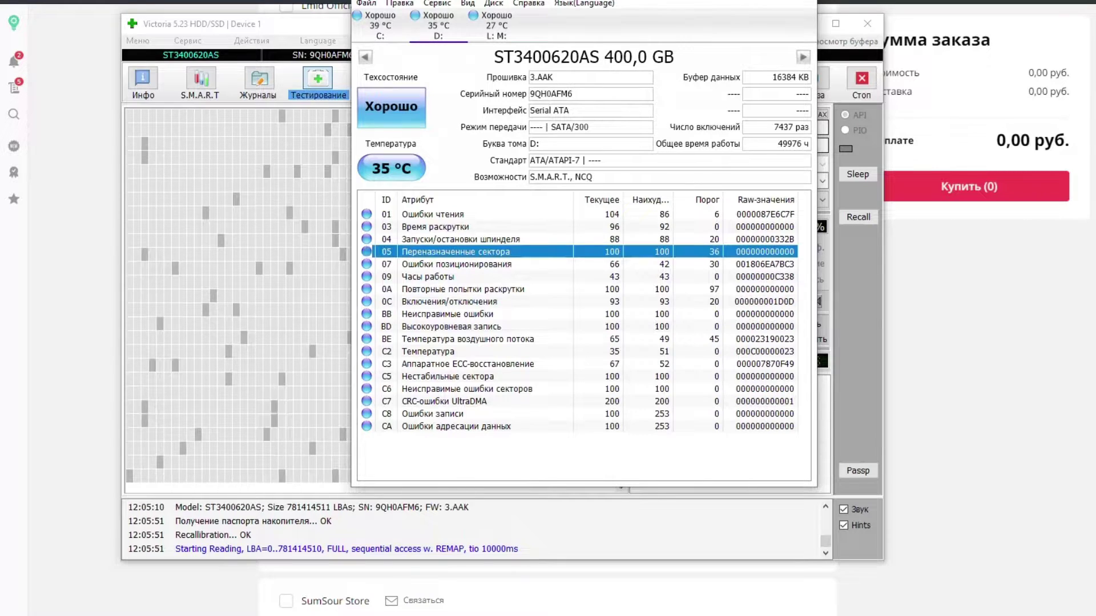
left_click(495, 25)
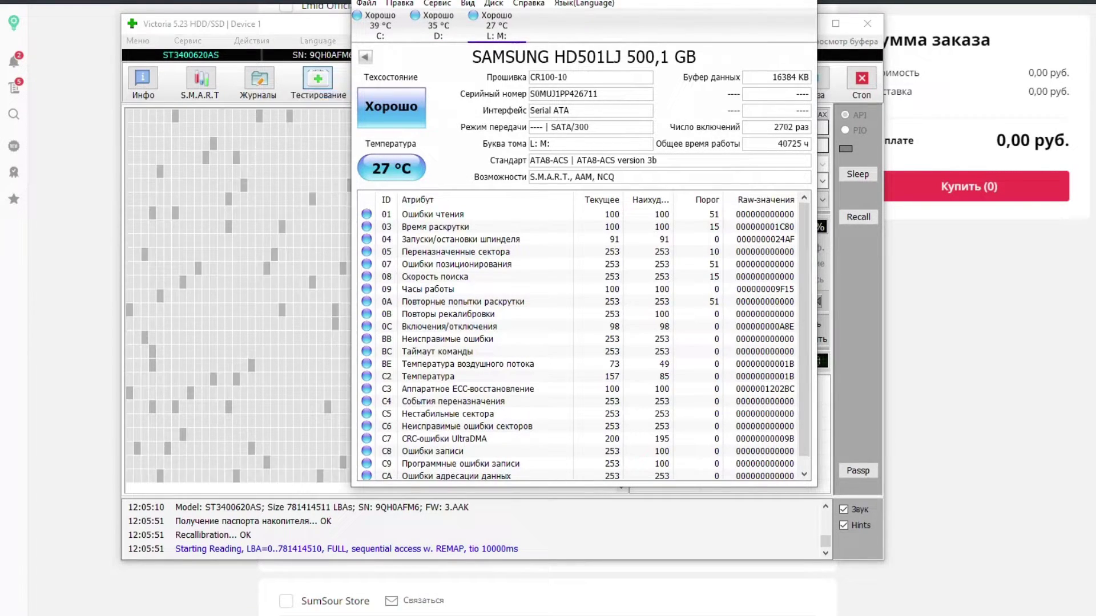
left_click(455, 252)
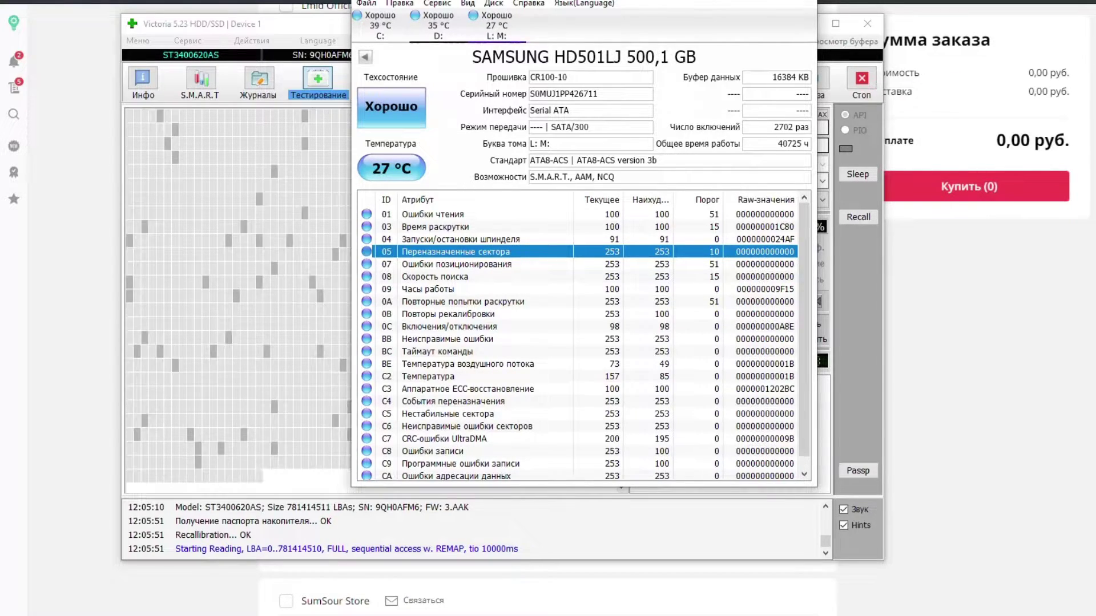
left_click(438, 25)
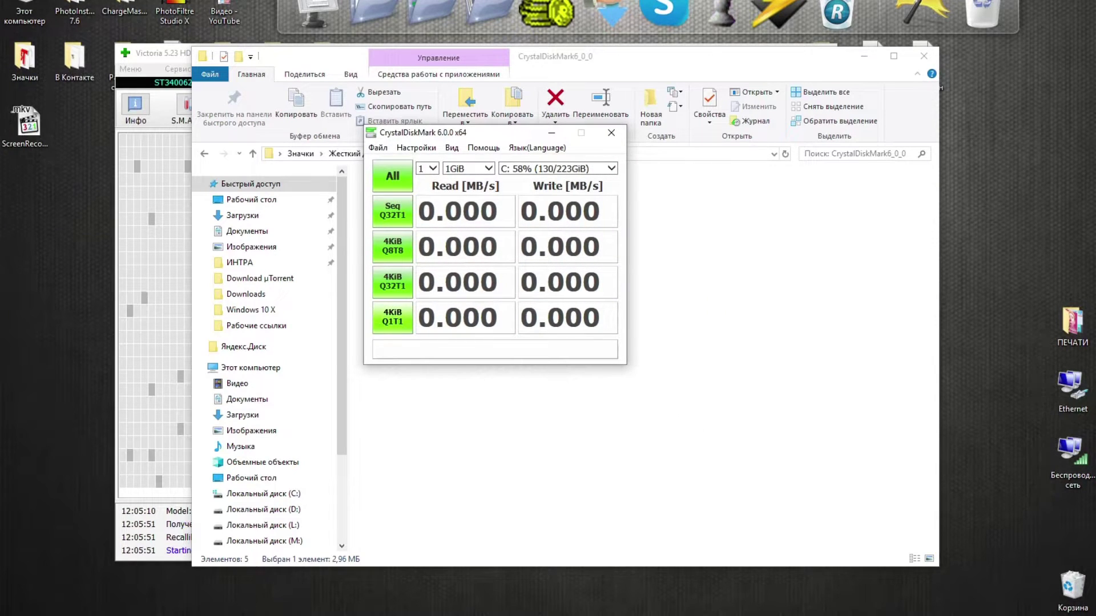
Step: Switch to CrystalDiskMark and run the sequential Q32T1 read and write benchmark on drive L:
left_click(611, 169)
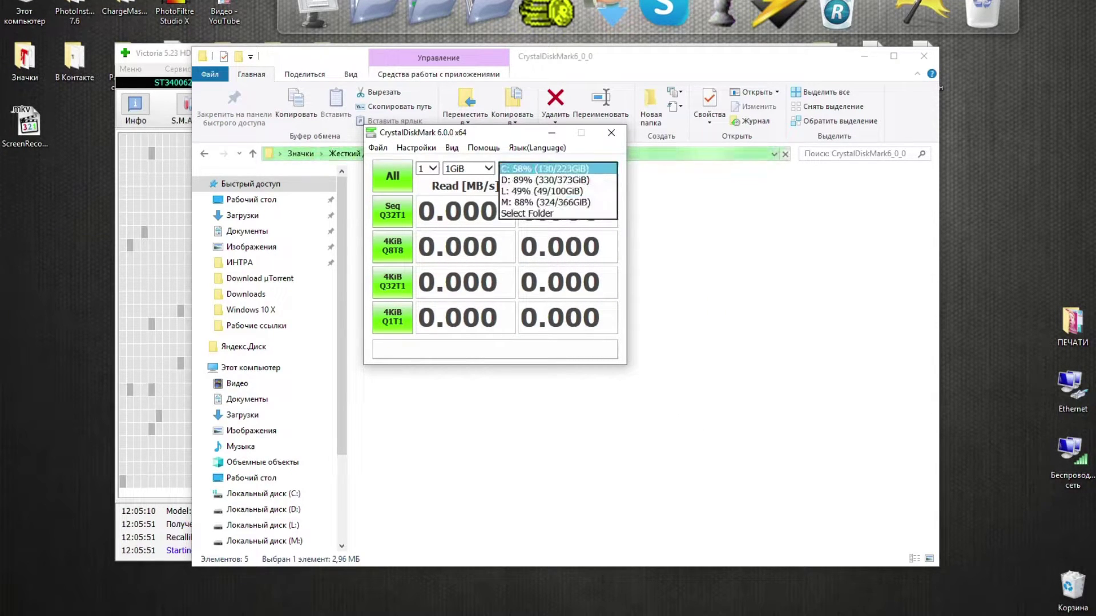
left_click(542, 191)
left_click(392, 175)
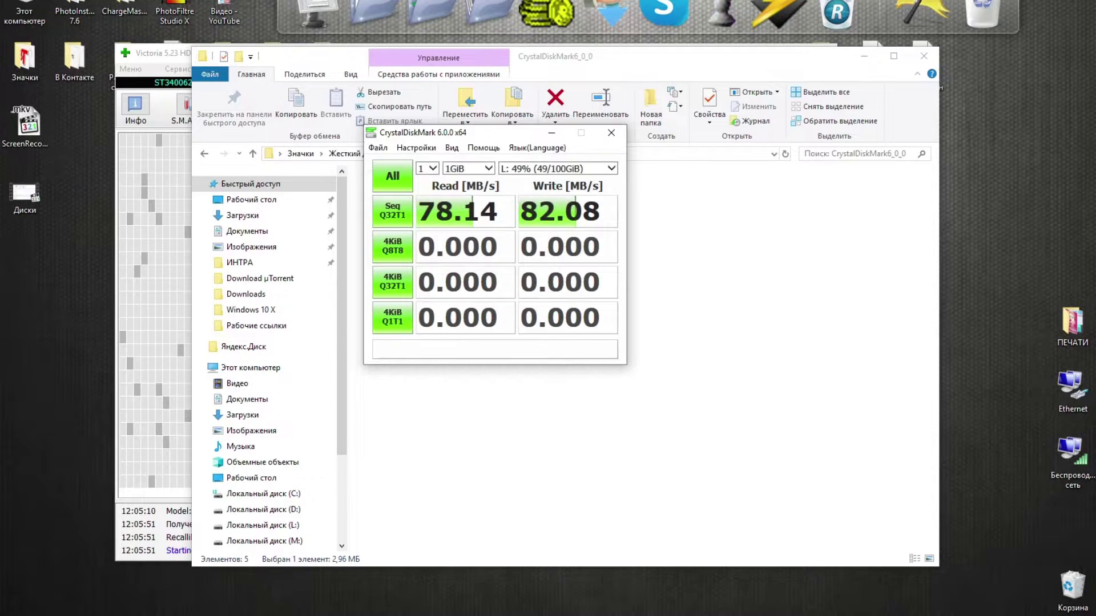
left_click_drag(495, 133, 501, 113)
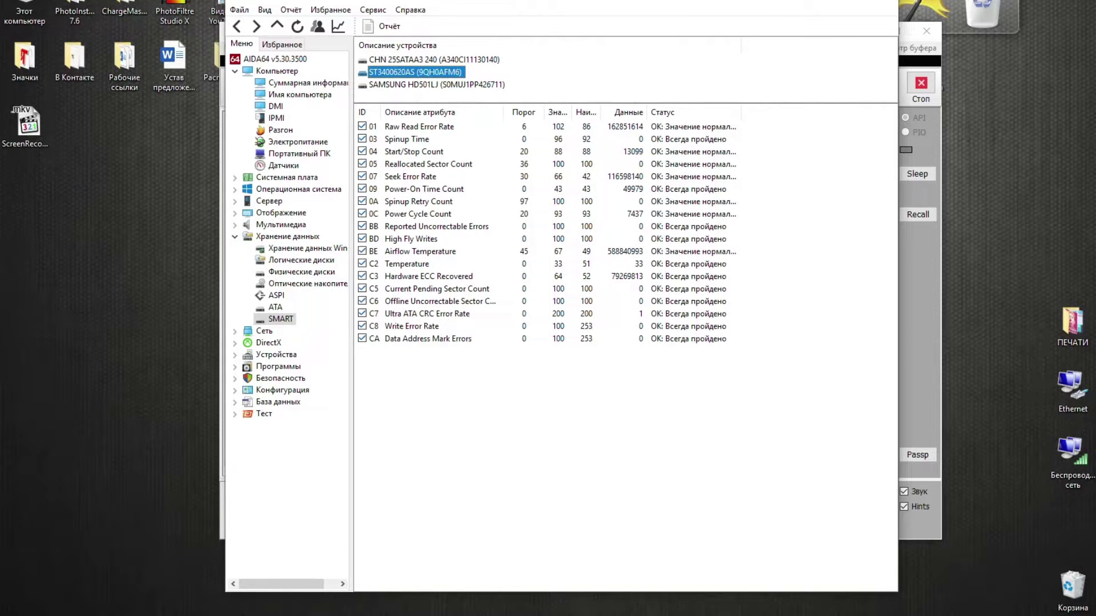
Step: Switch to AIDA64 and compare the SMART attributes of the ST3400620AS and Samsung HD501LJ drives, checking the Current Pending Sector Count of each
left_click(437, 288)
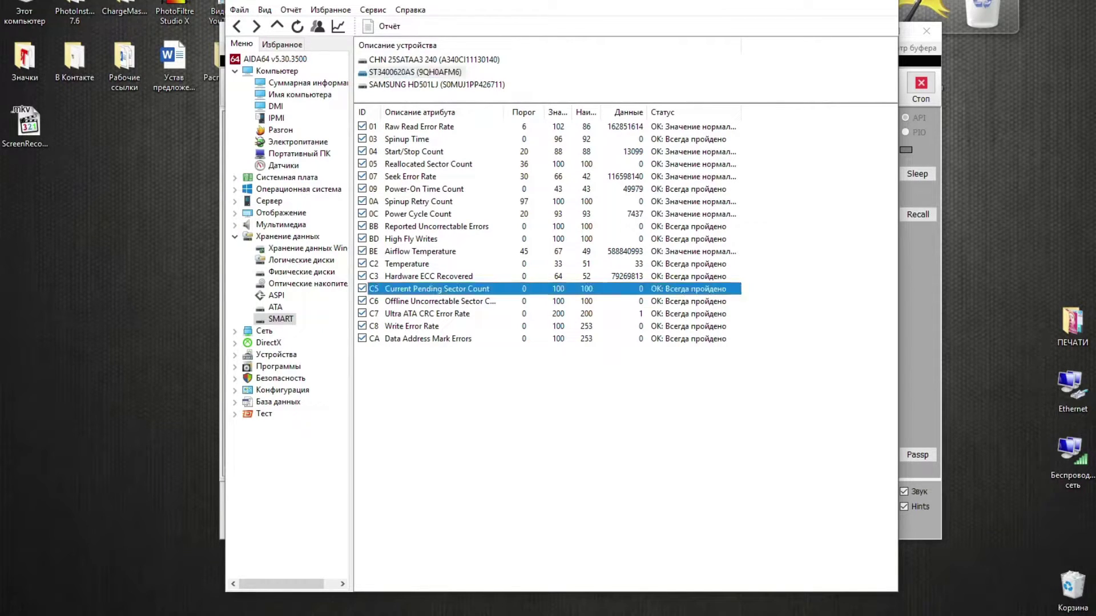
left_click(437, 85)
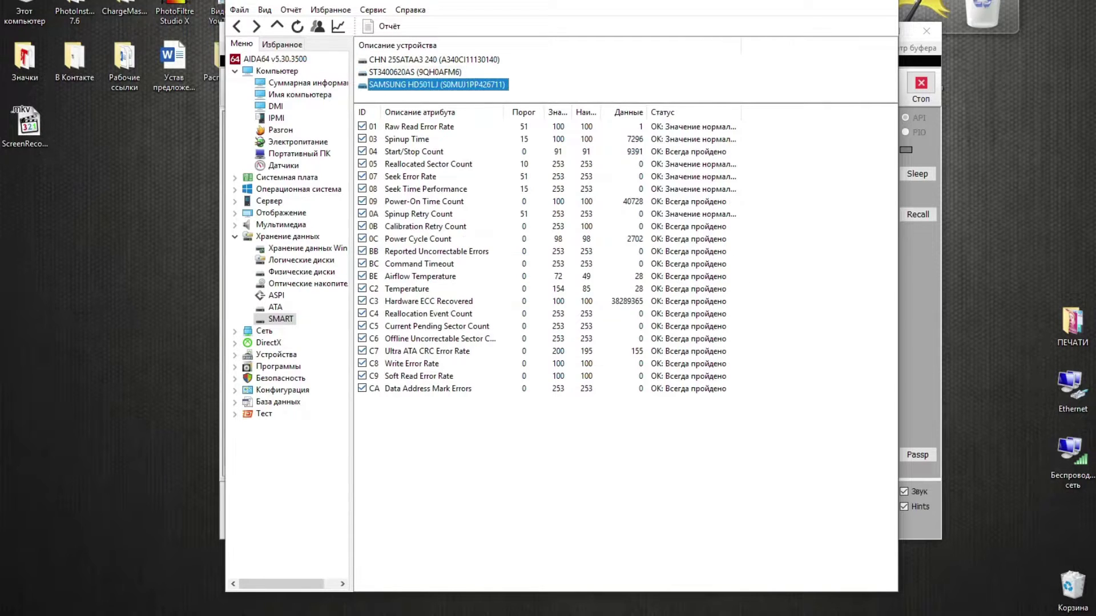
left_click(437, 325)
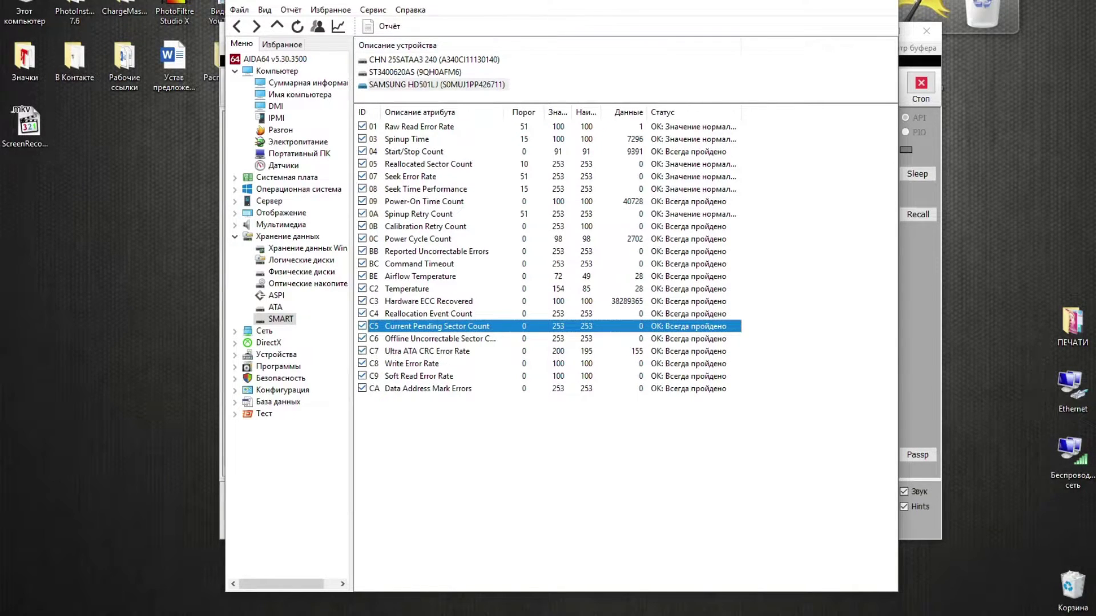
left_click(415, 72)
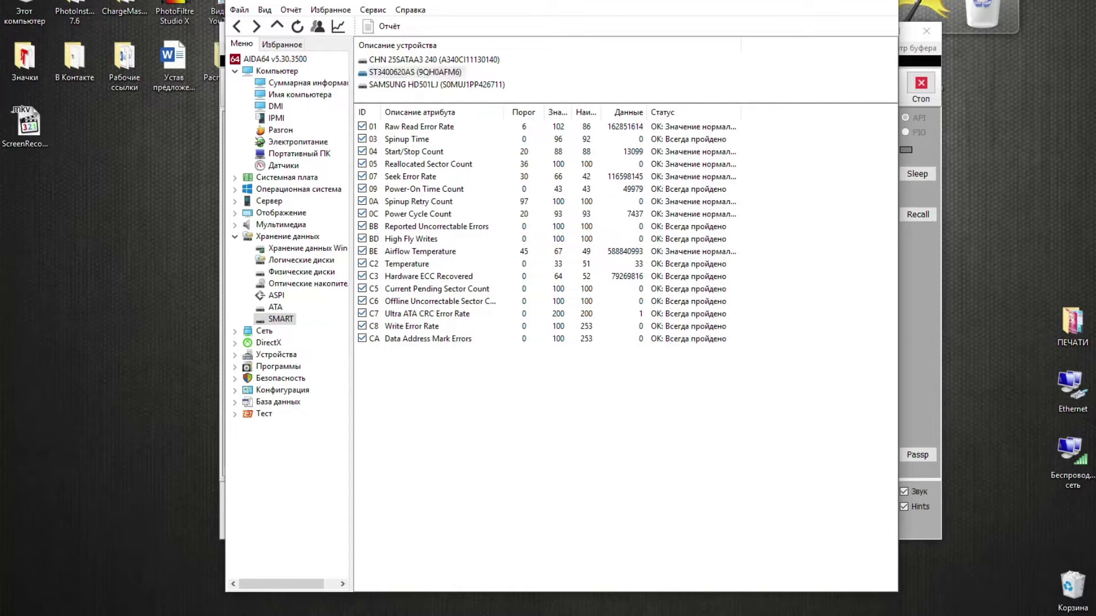
left_click(436, 85)
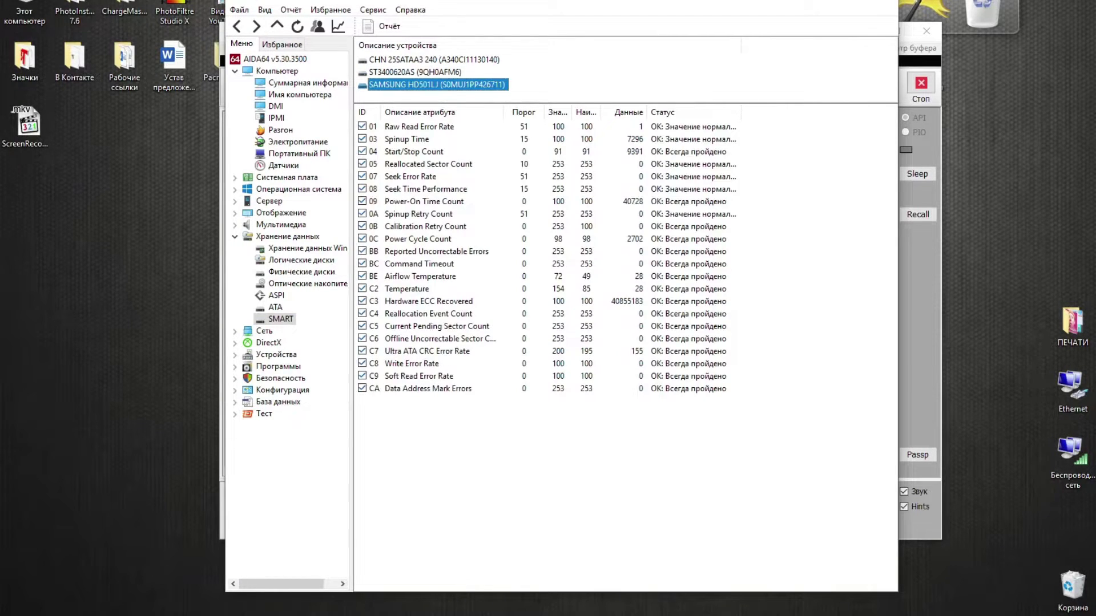
left_click(415, 71)
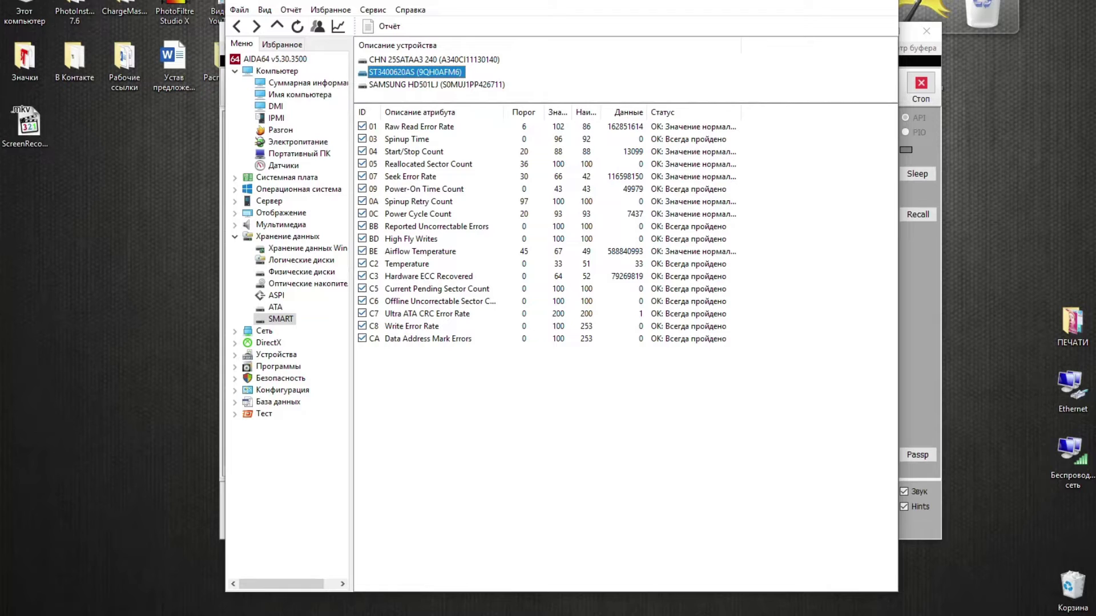